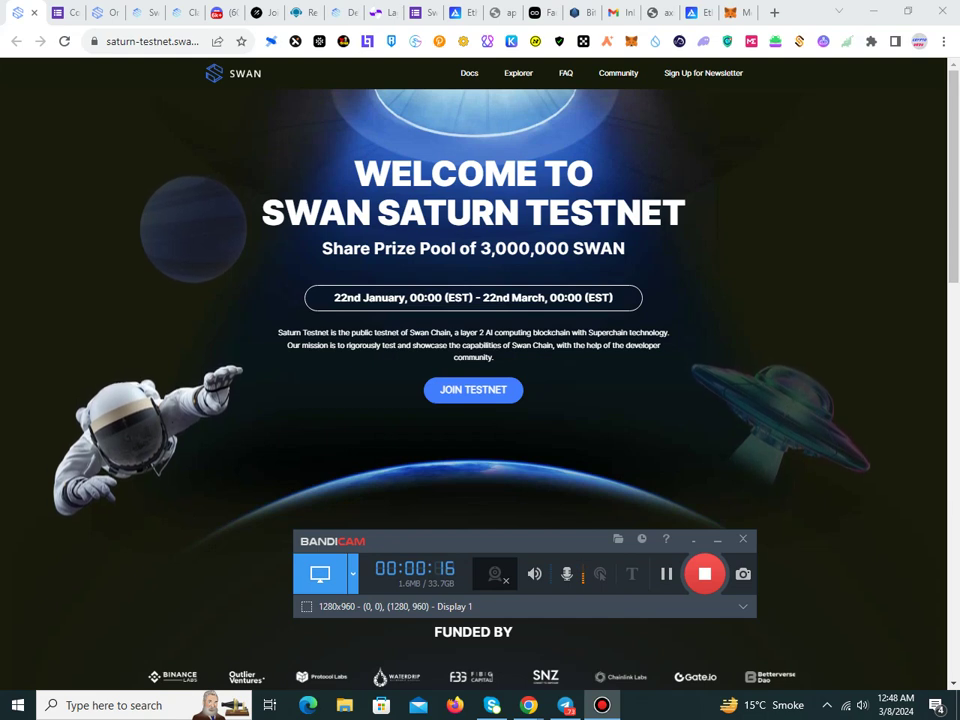
Step: Check the testnet's SWAN prize pool and the MetaMask wallet's token balance
double_click(525, 249)
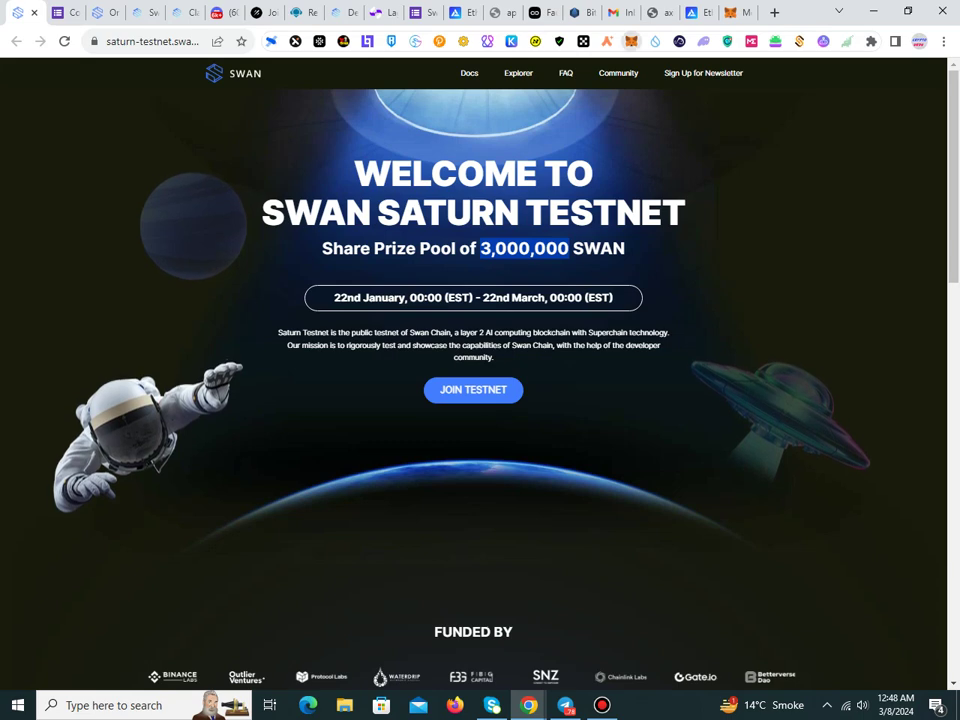
left_click(631, 41)
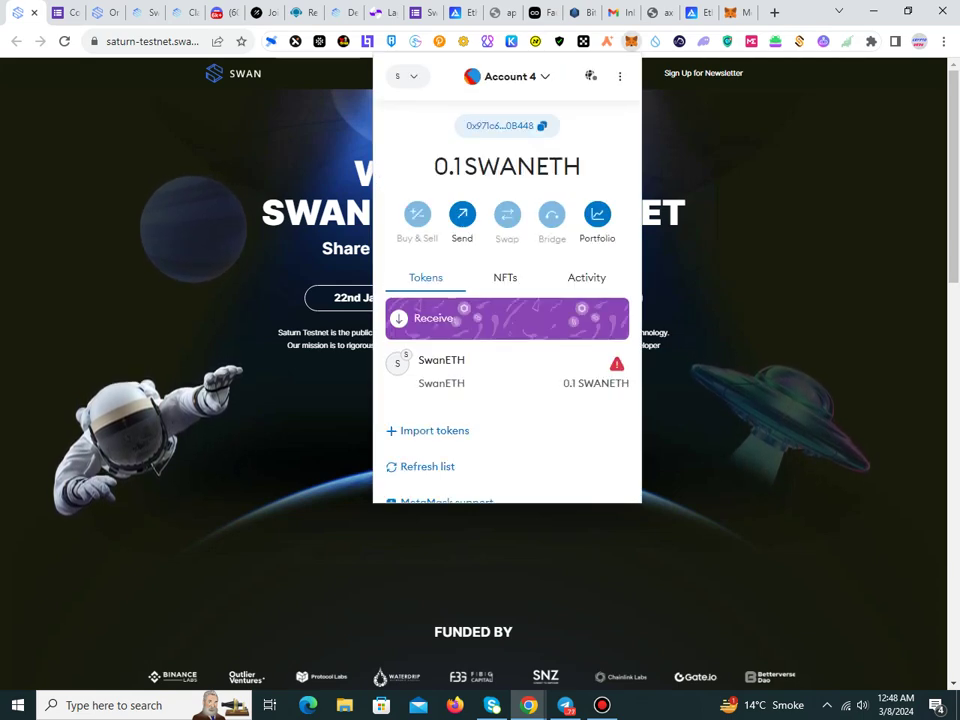
left_click(631, 41)
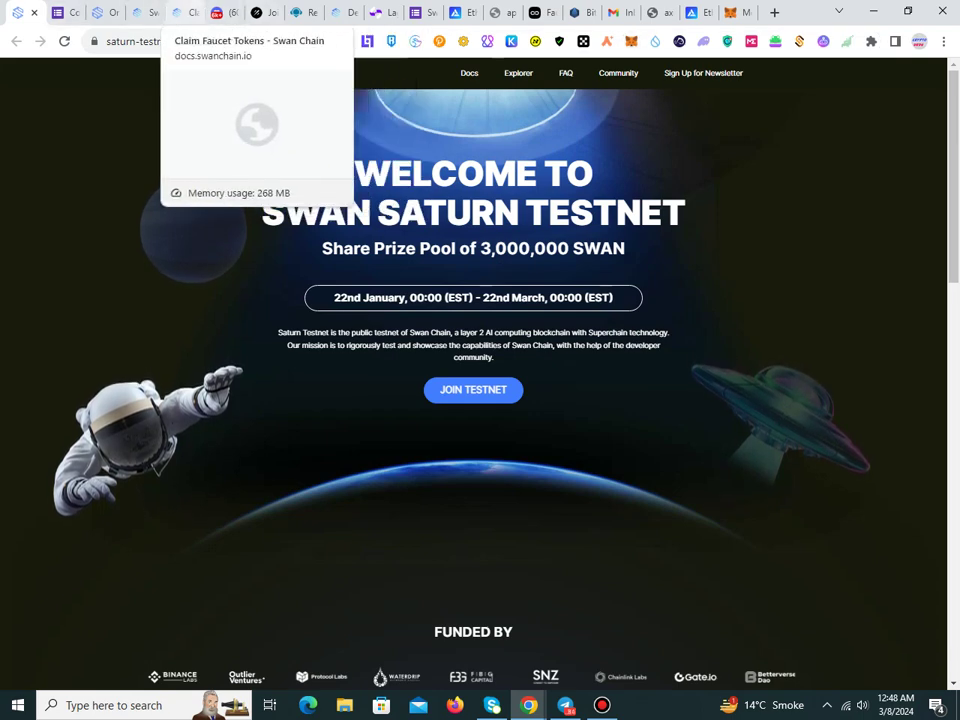
Step: Open the Bridge Tokens guide in the Swan Chain docs and read through both bridging options
left_click(180, 12)
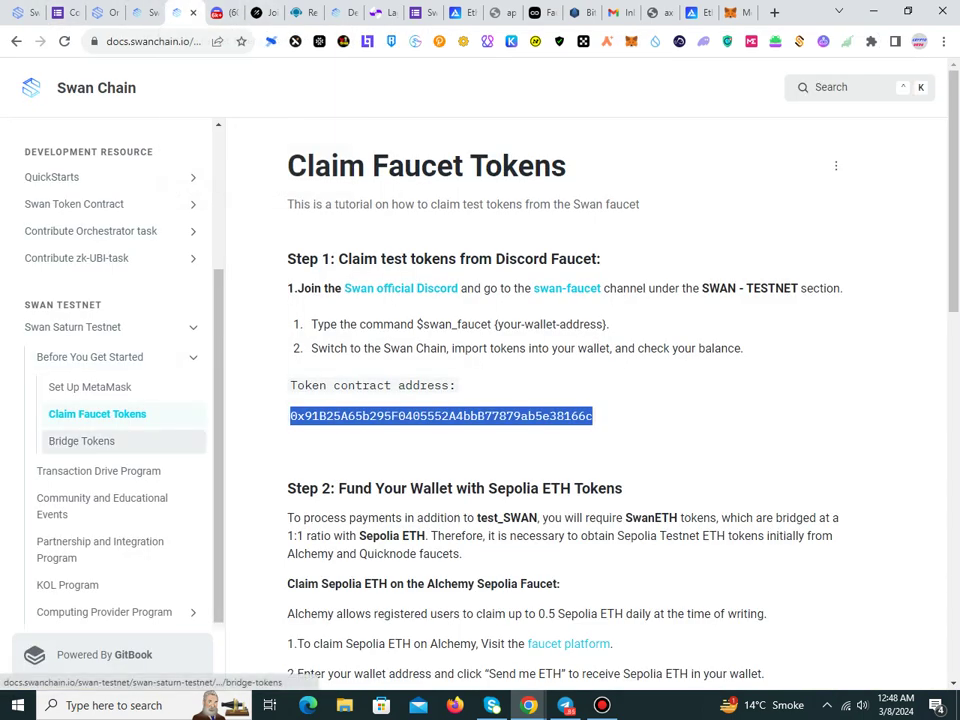
left_click(81, 440)
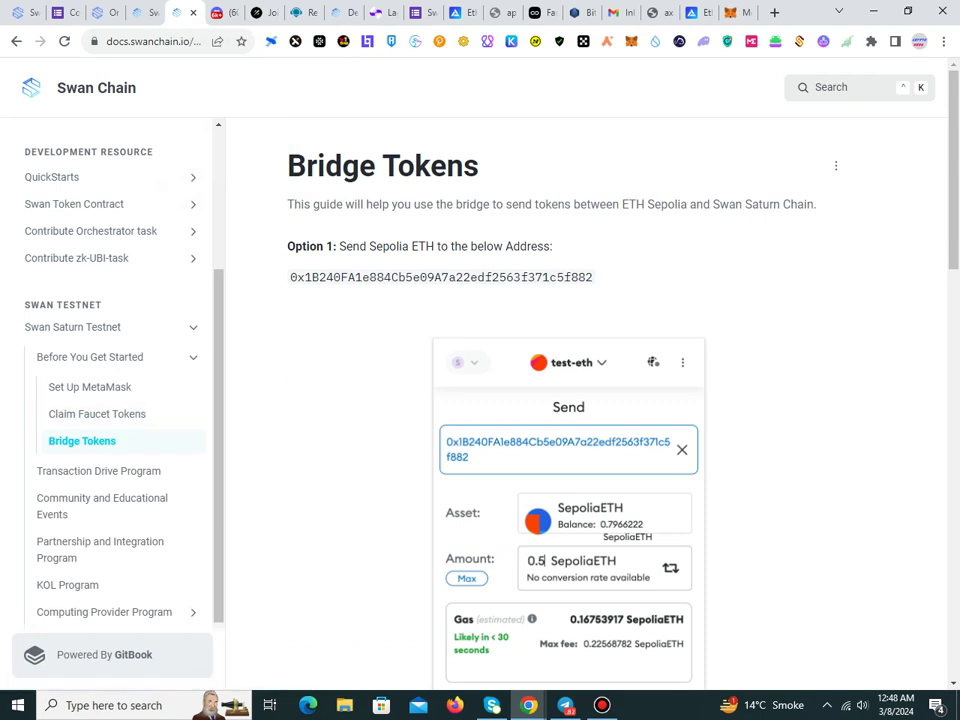
double_click(441, 278)
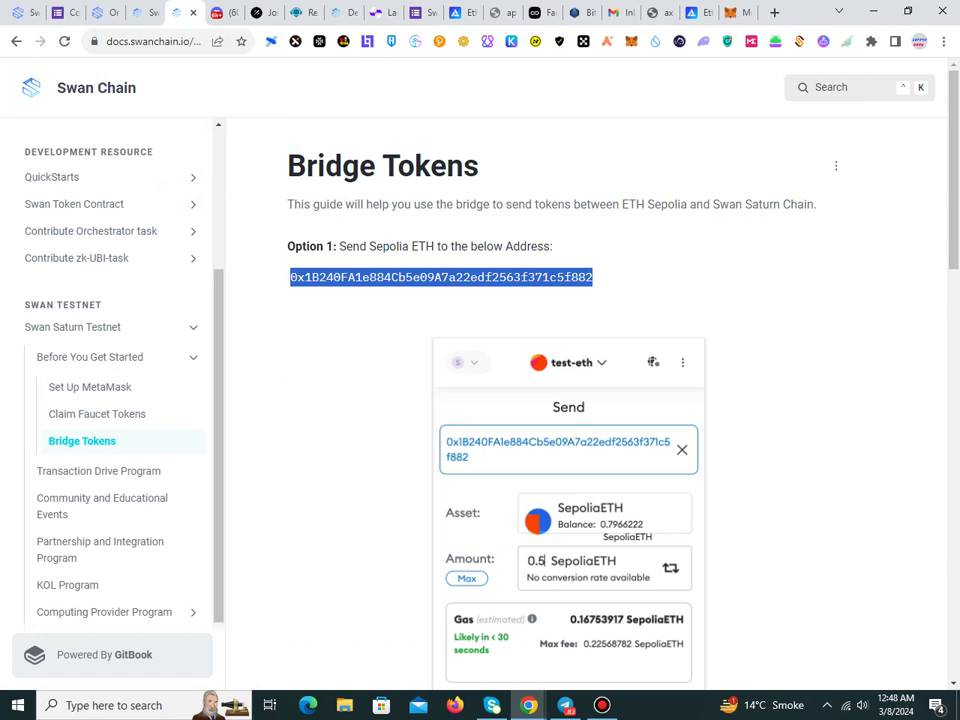
scroll(587, 400, "down", 3)
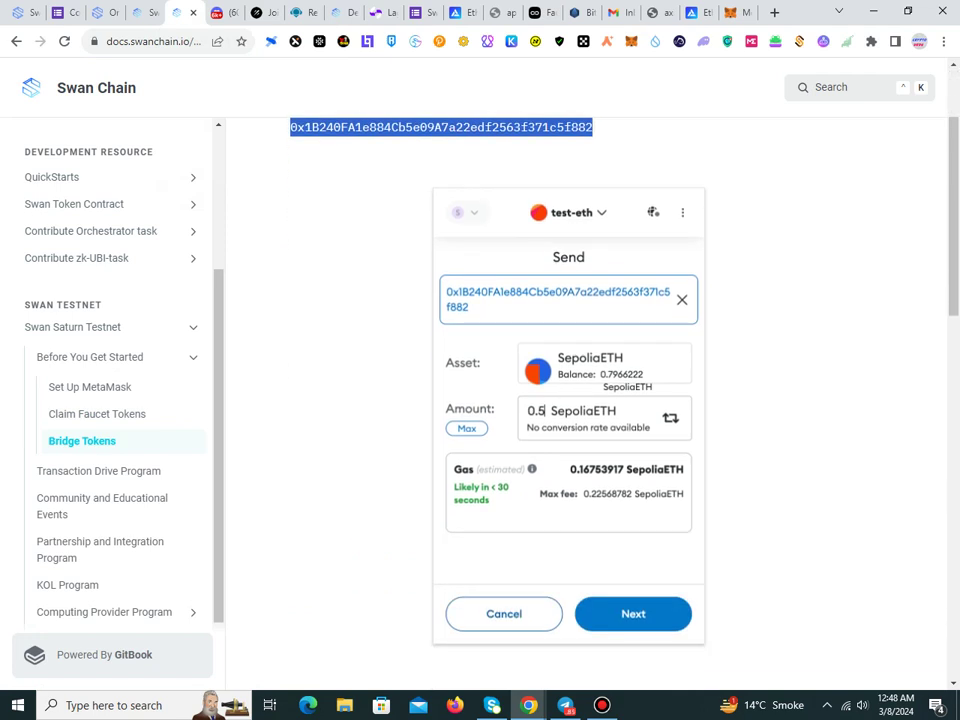
scroll(100, 450, "down", 2)
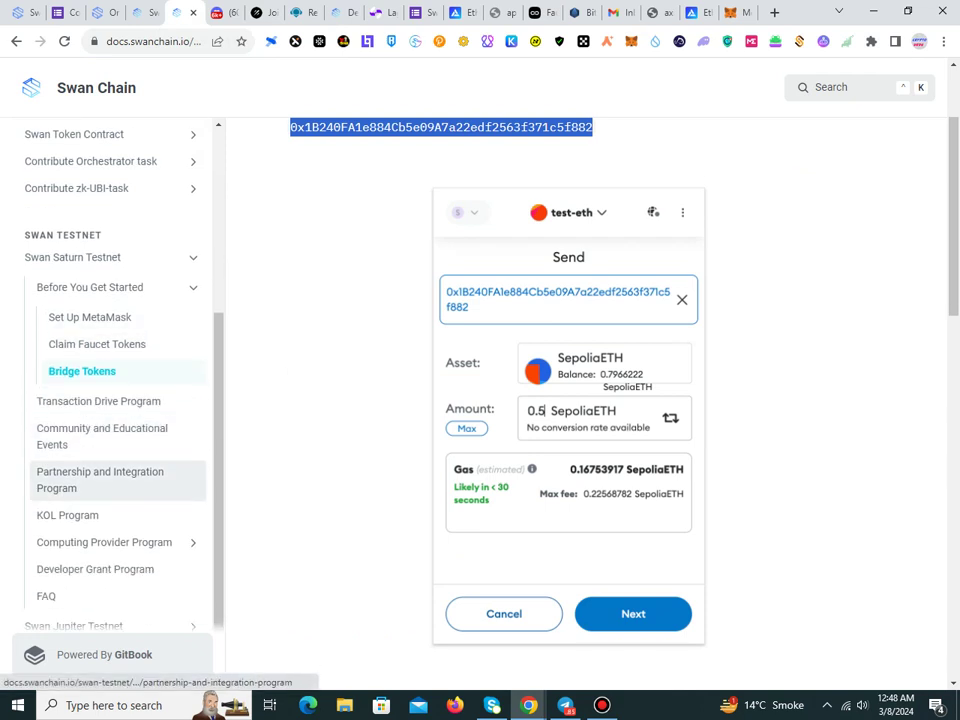
scroll(587, 400, "down", 3)
scroll(587, 400, "down", 3)
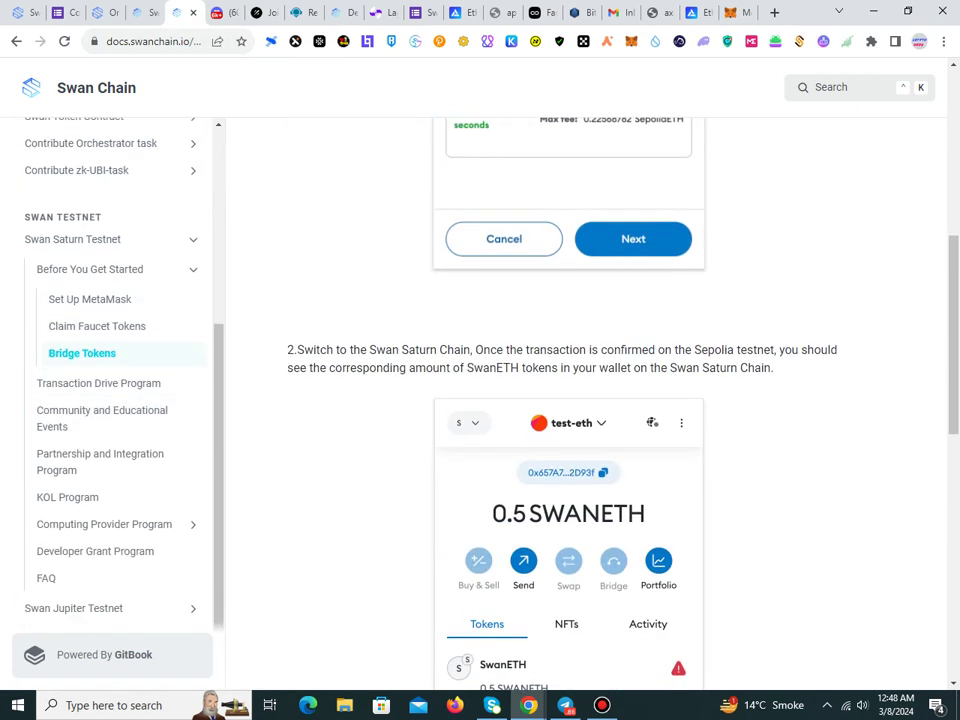
scroll(587, 400, "down", 3)
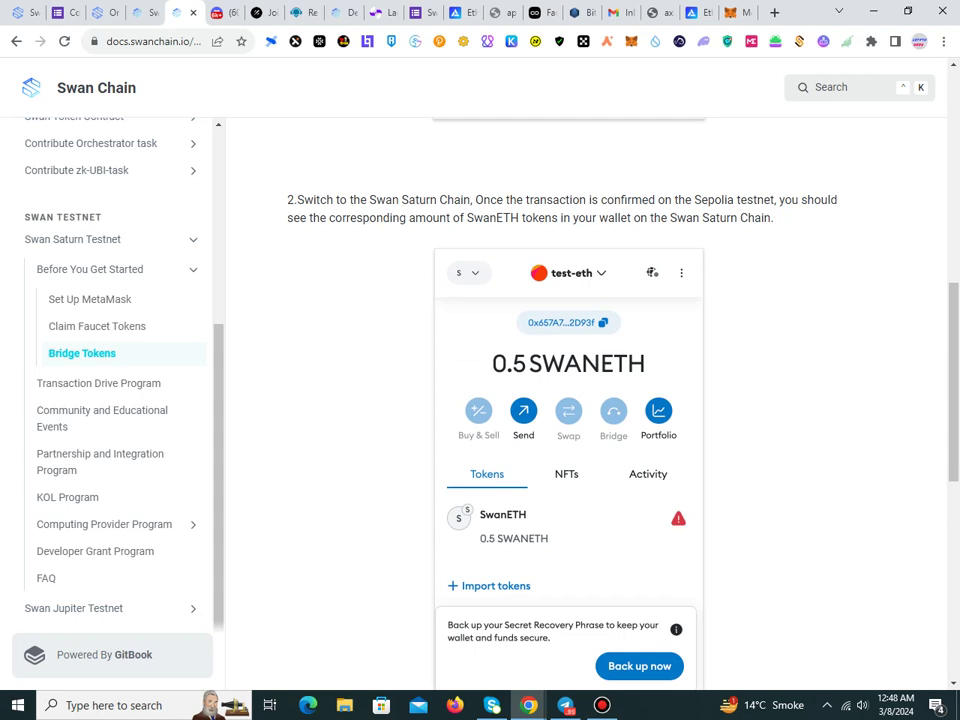
scroll(587, 400, "down", 9)
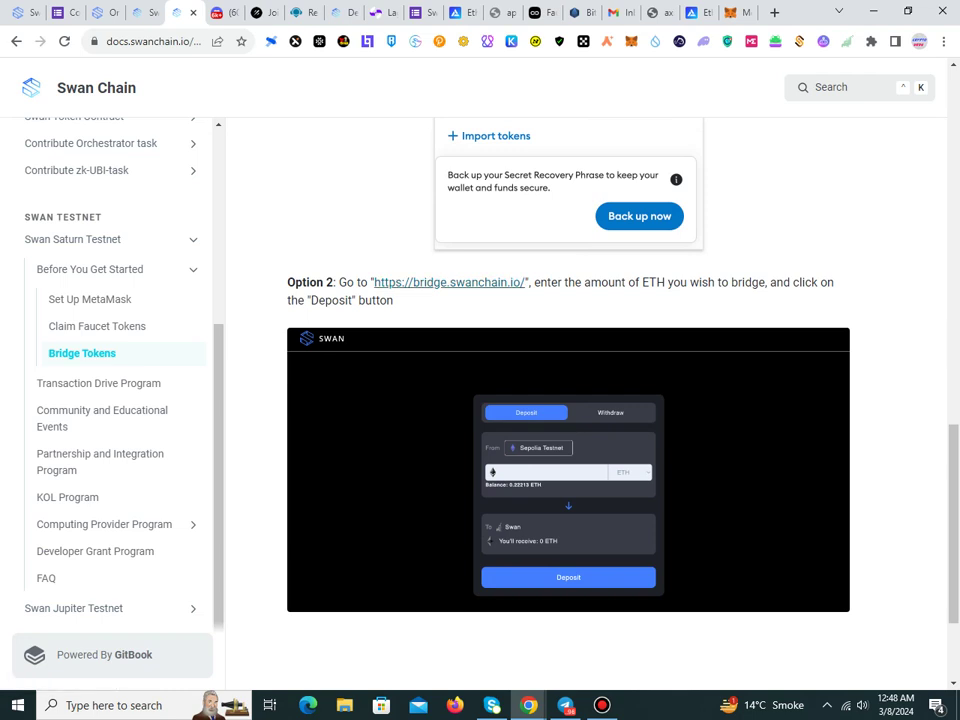
Step: Open the bridge.swanchain.io site linked under Option 2, and bring up the Claim Faucet Tokens guide in the docs
left_click(450, 283)
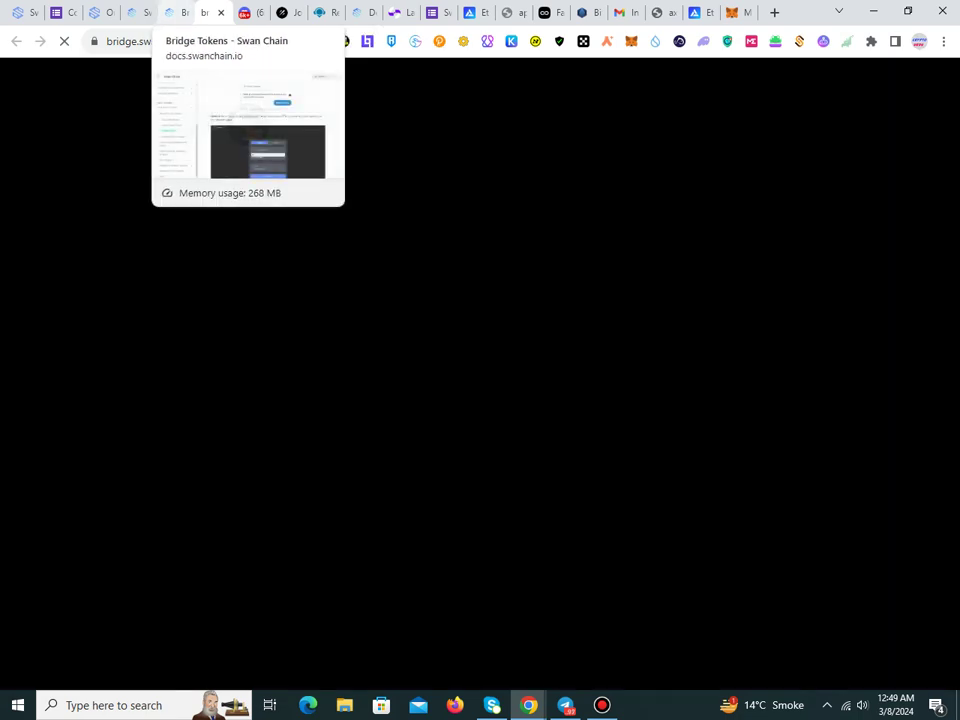
left_click(176, 12)
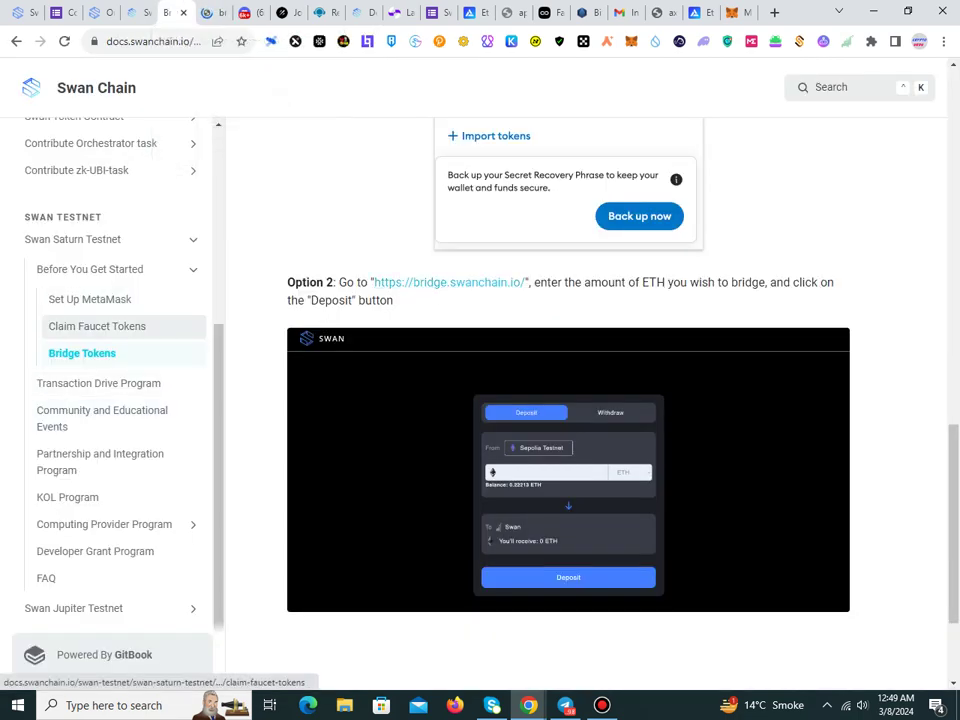
left_click(97, 326)
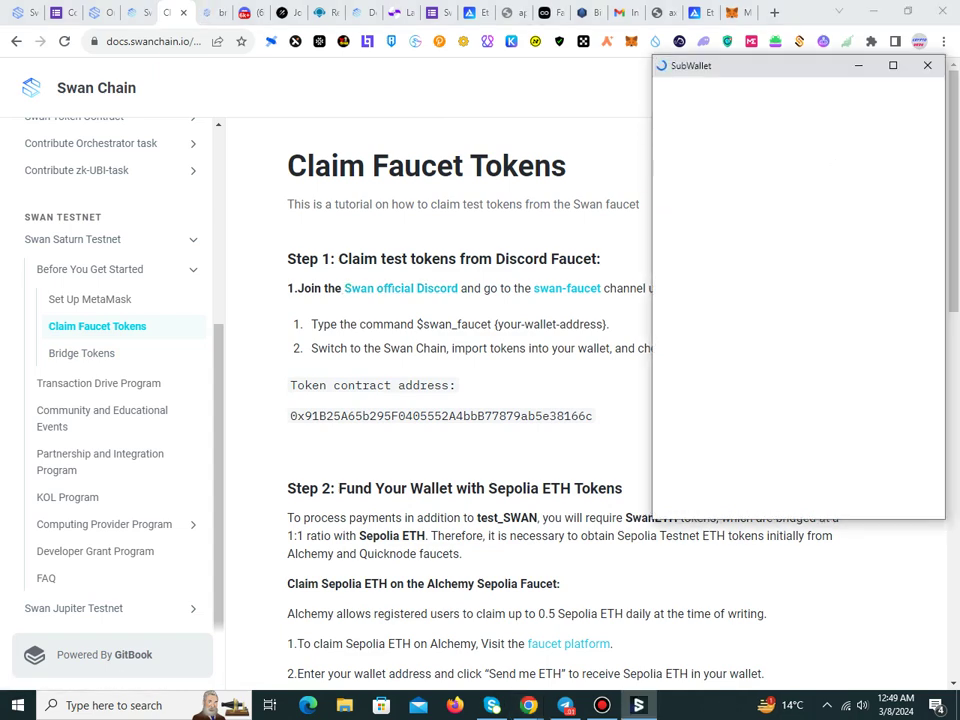
left_click(927, 66)
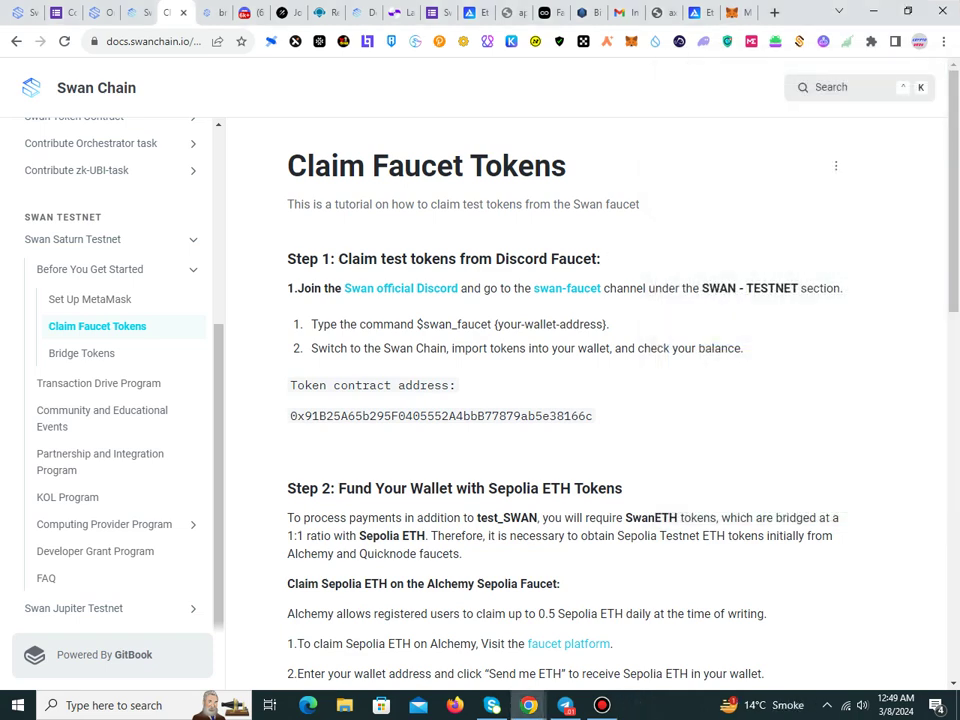
Step: Try reloading the already open Discord page to reach the server's channels
left_click(247, 13)
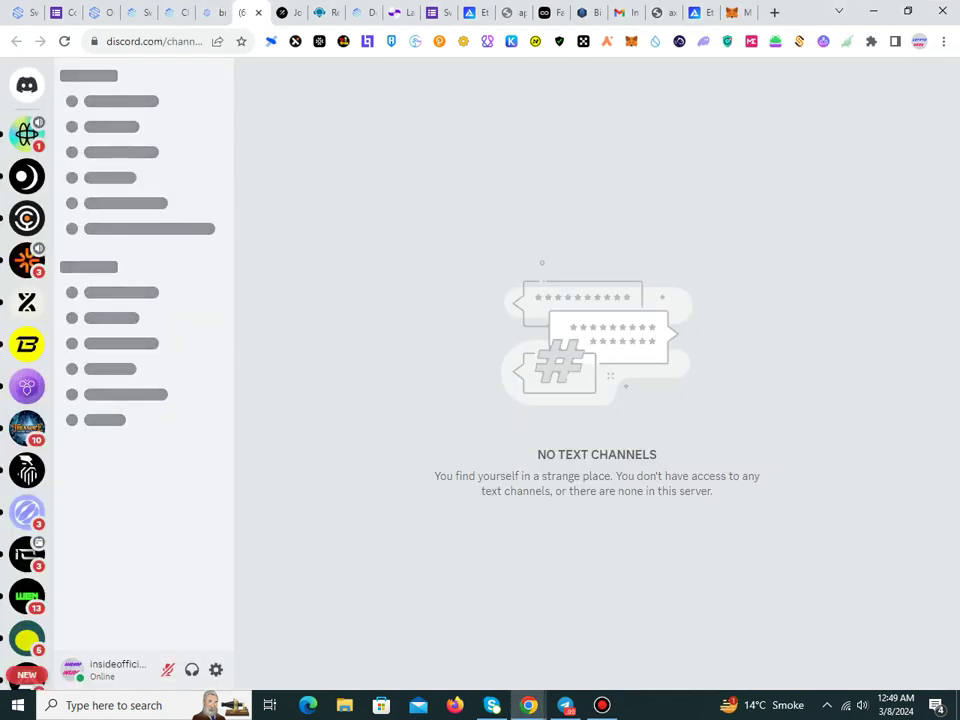
key("F5")
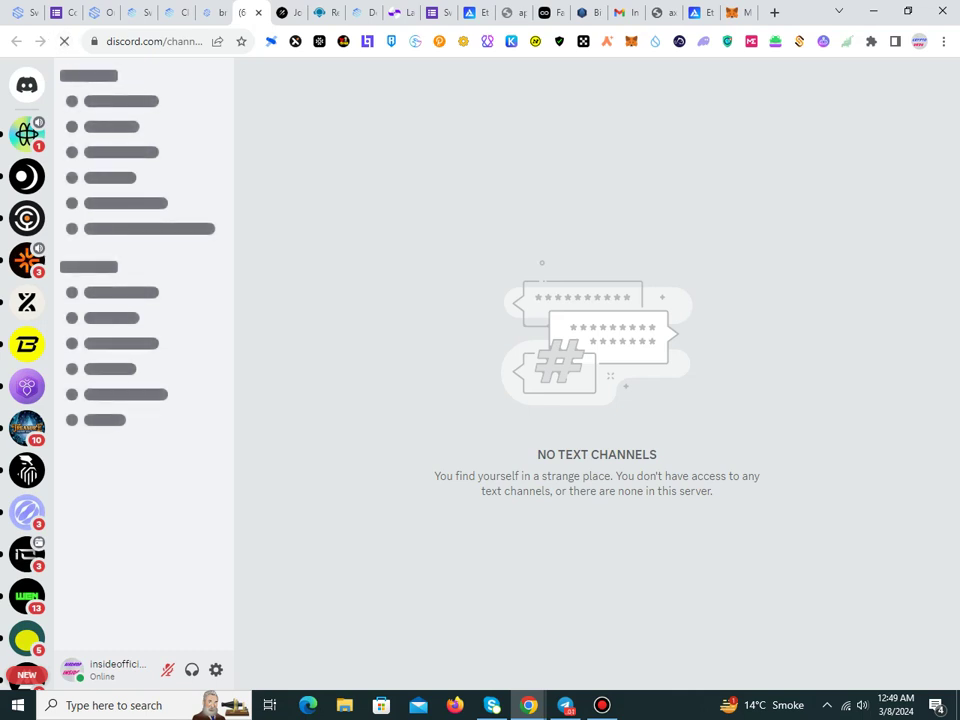
left_click(214, 13)
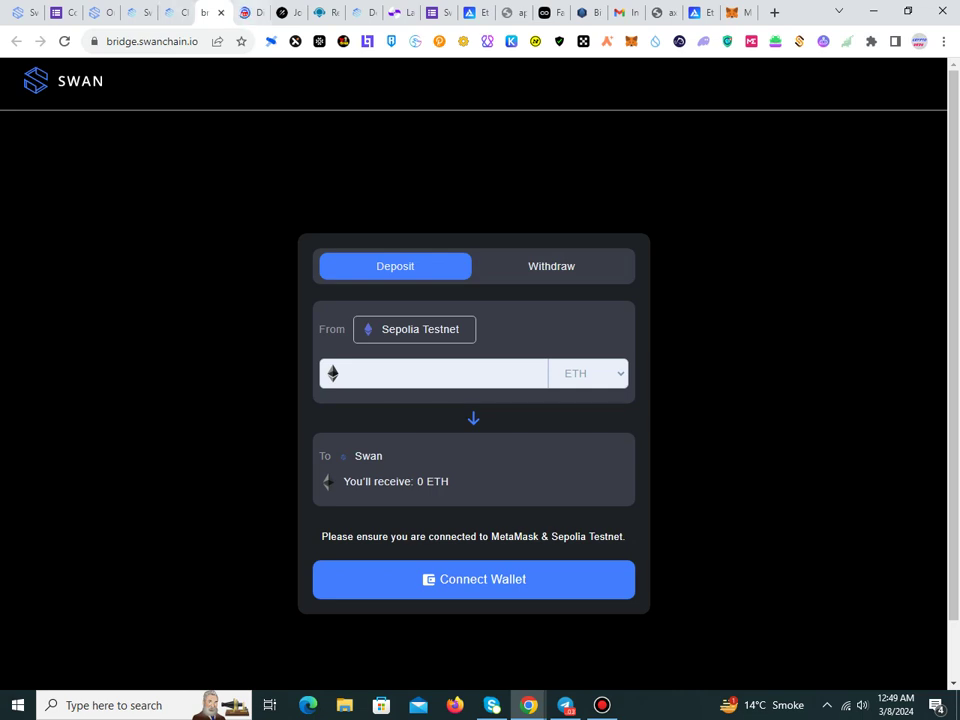
left_click(244, 13)
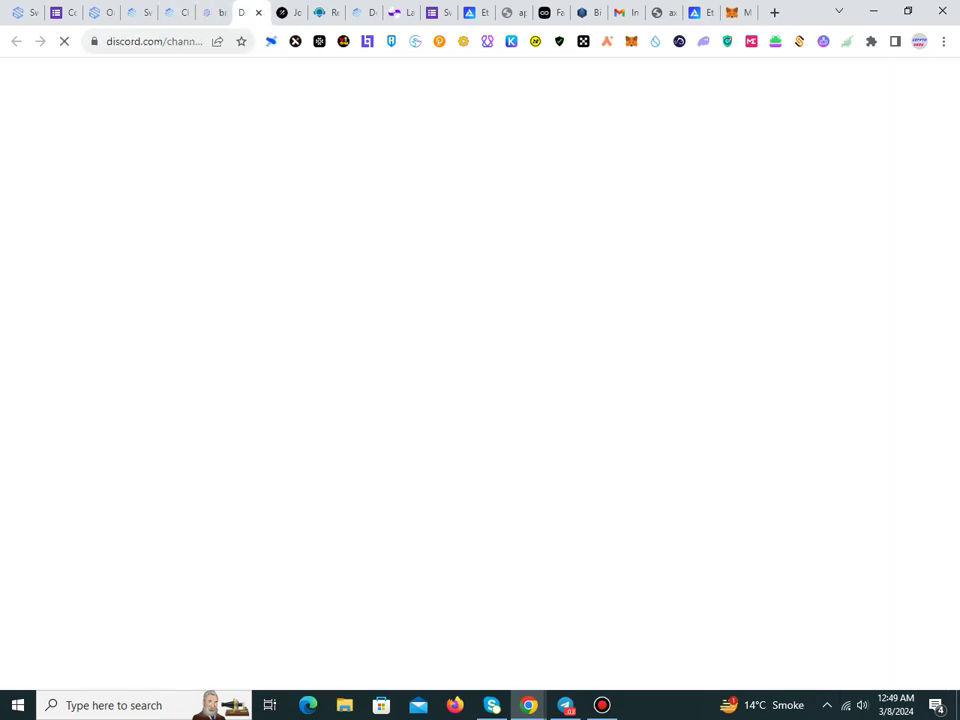
left_click(602, 705)
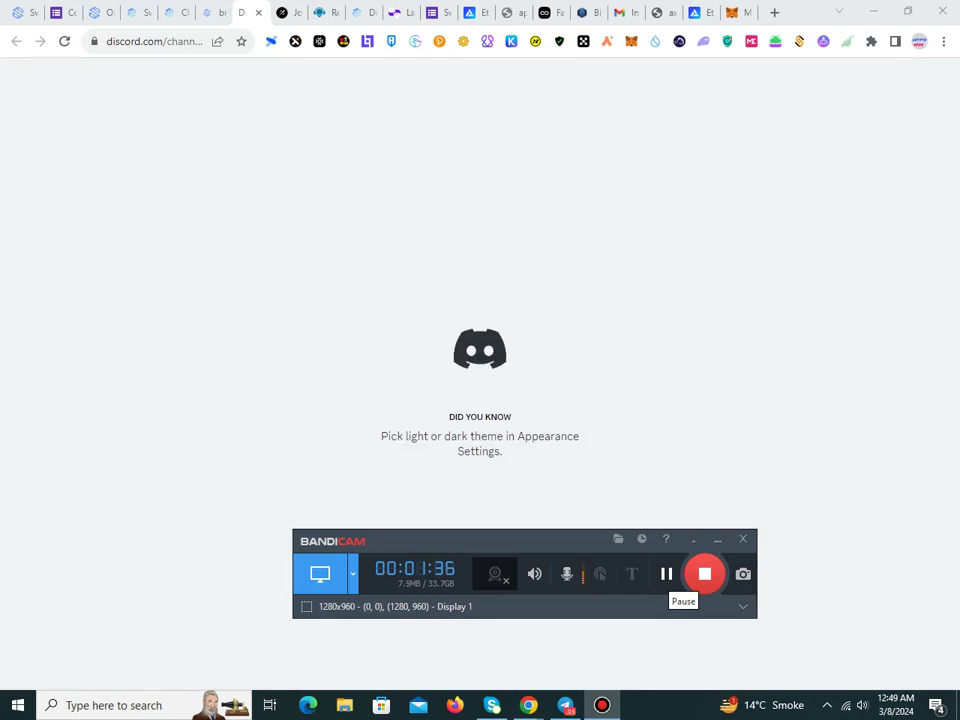
Step: Review the tasks under How to Get Involved on the Swan Saturn Testnet page
left_click(20, 13)
scroll(480, 373, "down", 6)
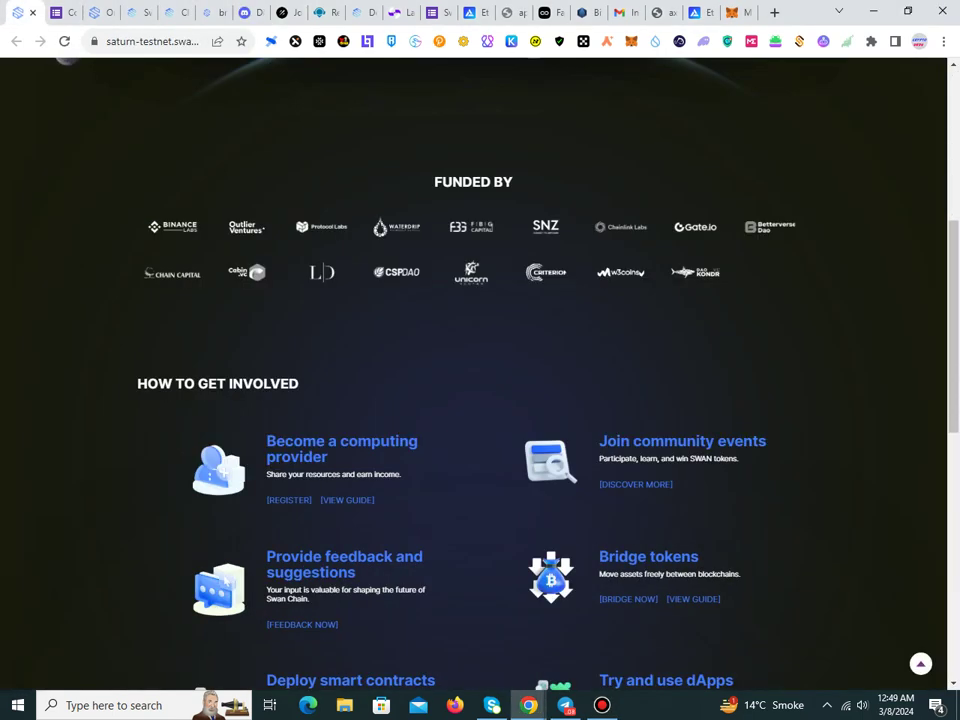
left_click_drag(267, 440, 402, 475)
left_click(430, 475)
scroll(430, 475, "down", 1)
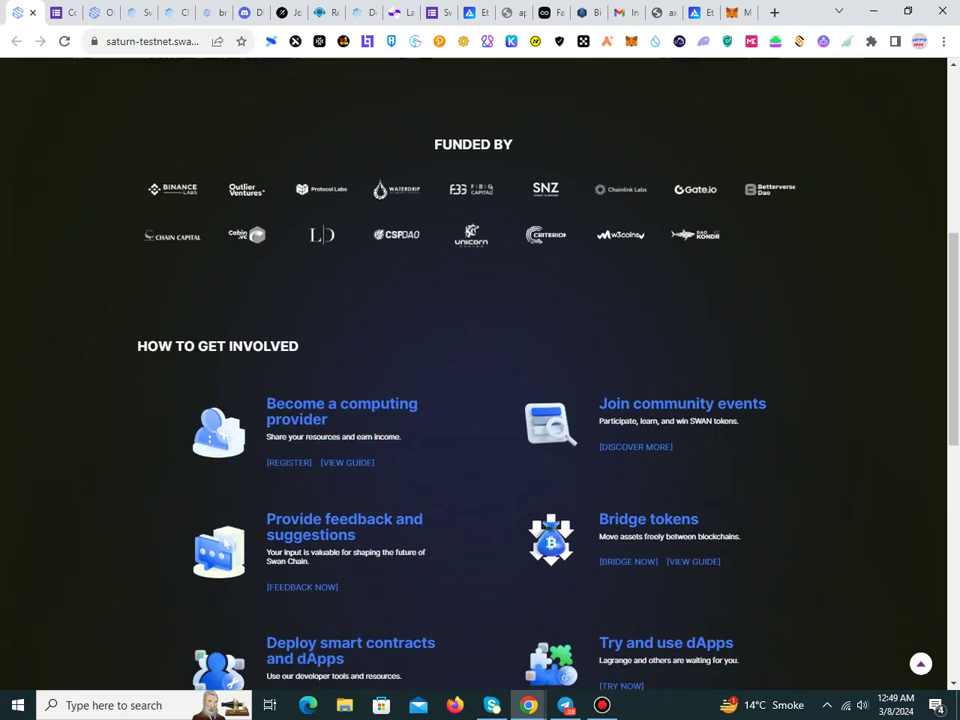
scroll(480, 400, "down", 1)
scroll(480, 400, "down", 3)
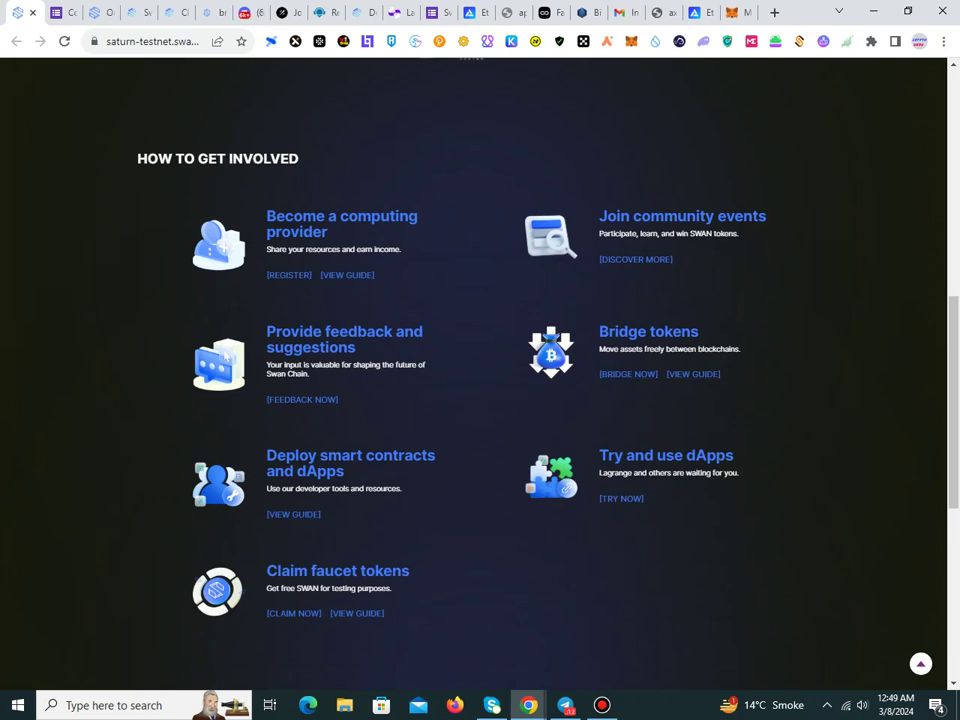
left_click_drag(277, 456, 346, 472)
left_click(346, 472)
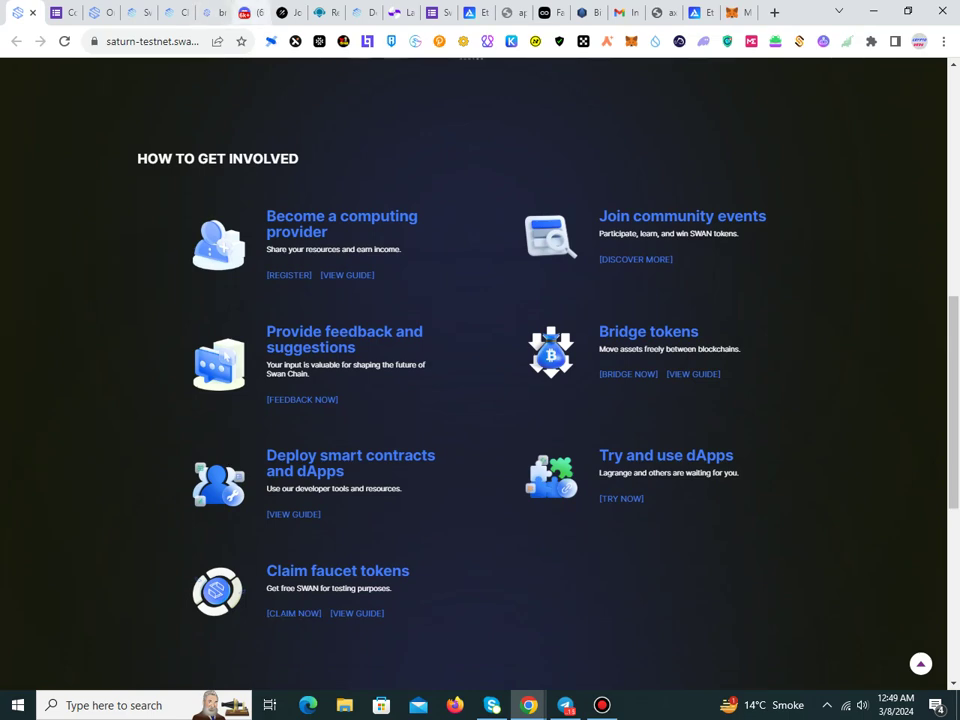
Step: Close the Discord page that has no text channels and return to the Claim Faucet Tokens guide
left_click(243, 12)
left_click(218, 12)
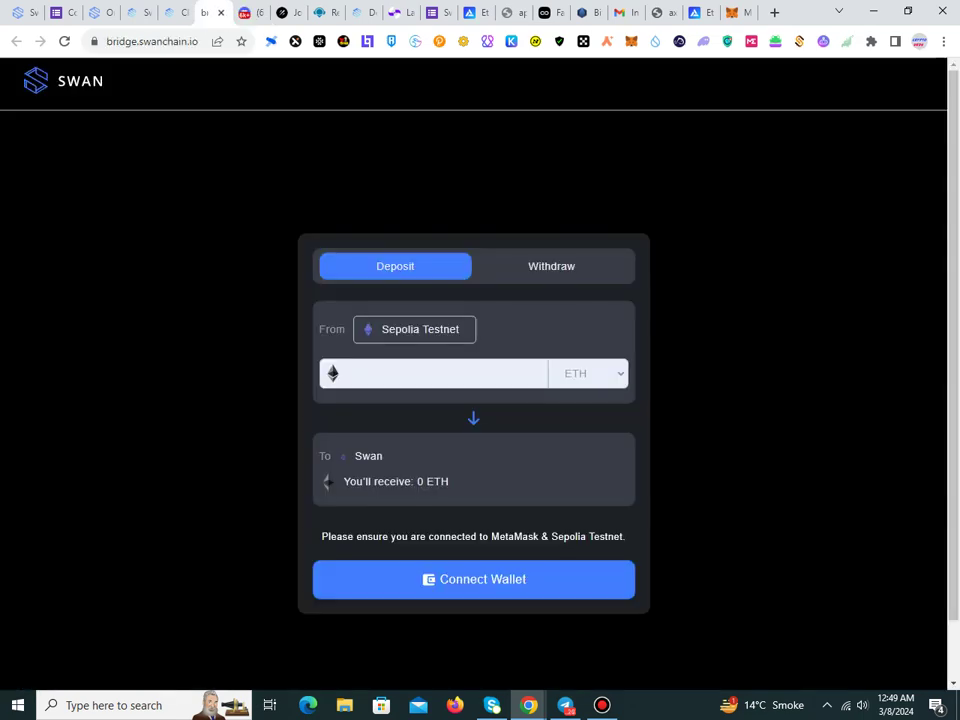
left_click(245, 12)
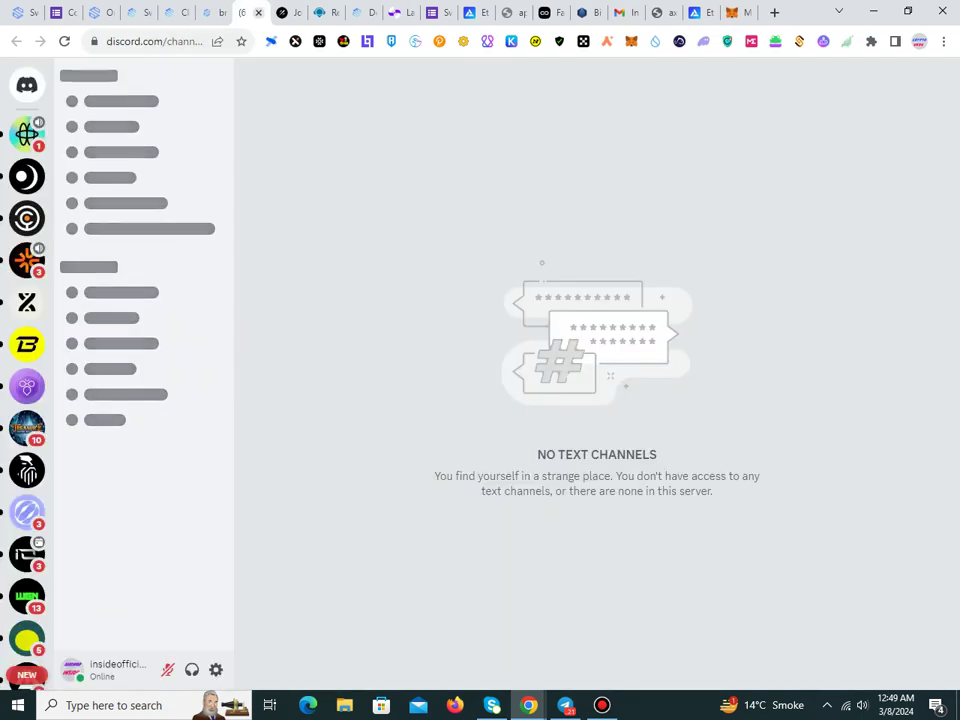
left_click(258, 12)
left_click(177, 12)
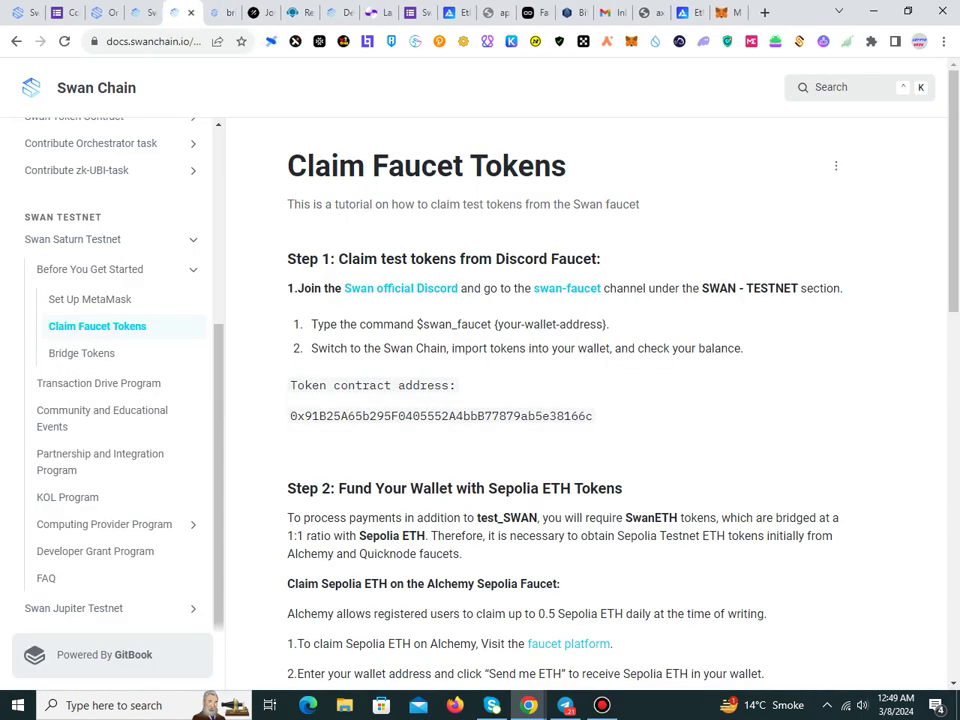
Step: Open the Swan official Discord server through the link in Step 1 of the guide
left_click(400, 288)
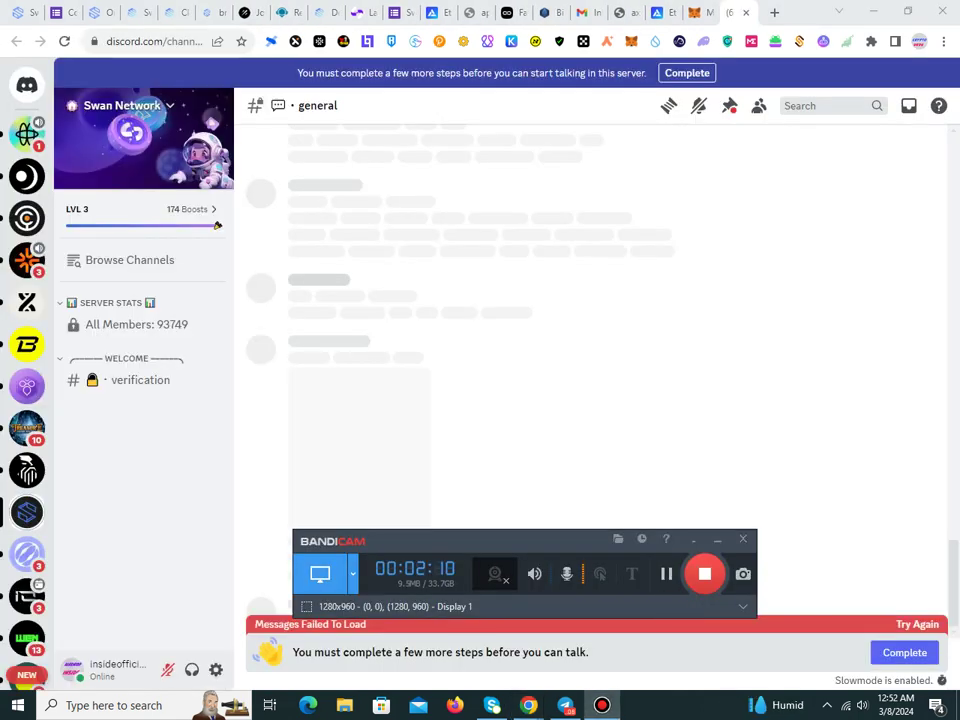
left_click(717, 540)
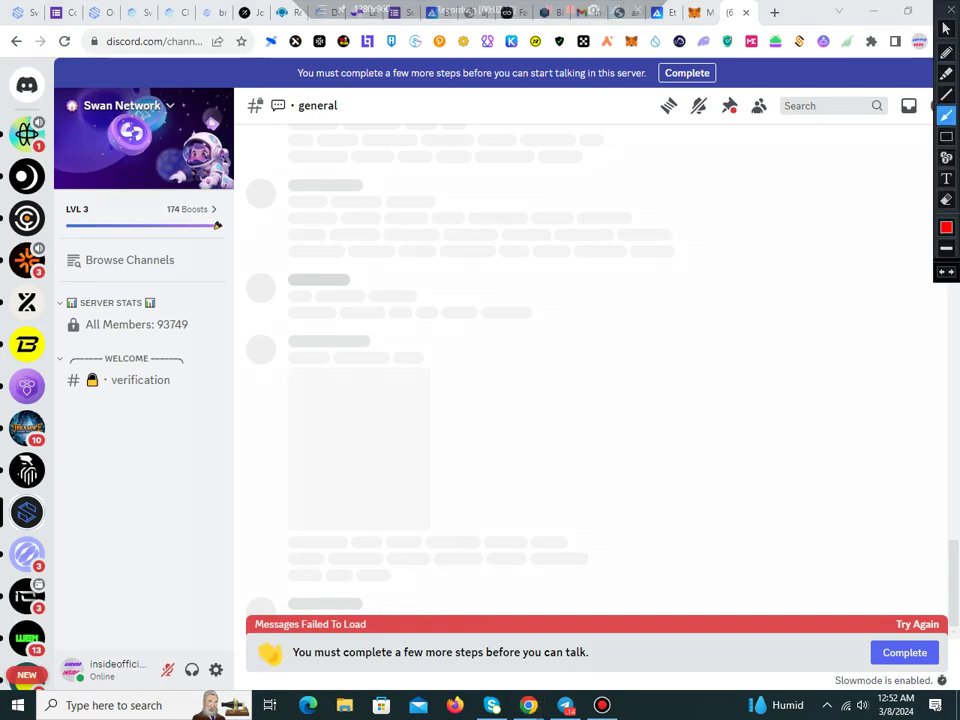
mouse_move(645, 282)
left_mouse_down()
mouse_move(684, 368)
mouse_move(897, 624)
left_mouse_up()
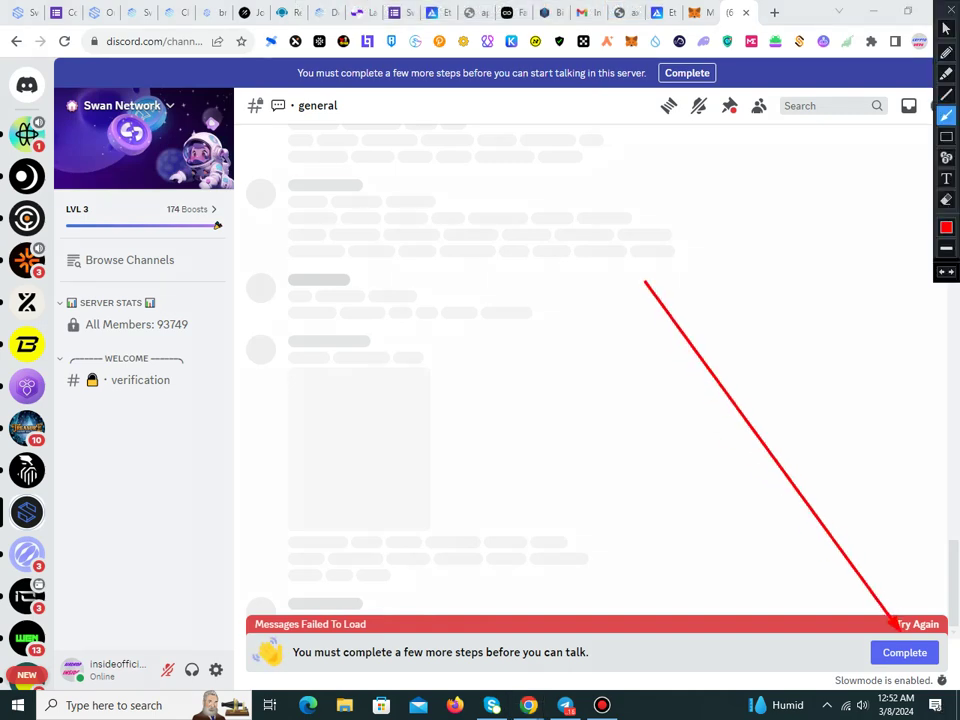
left_click(951, 9)
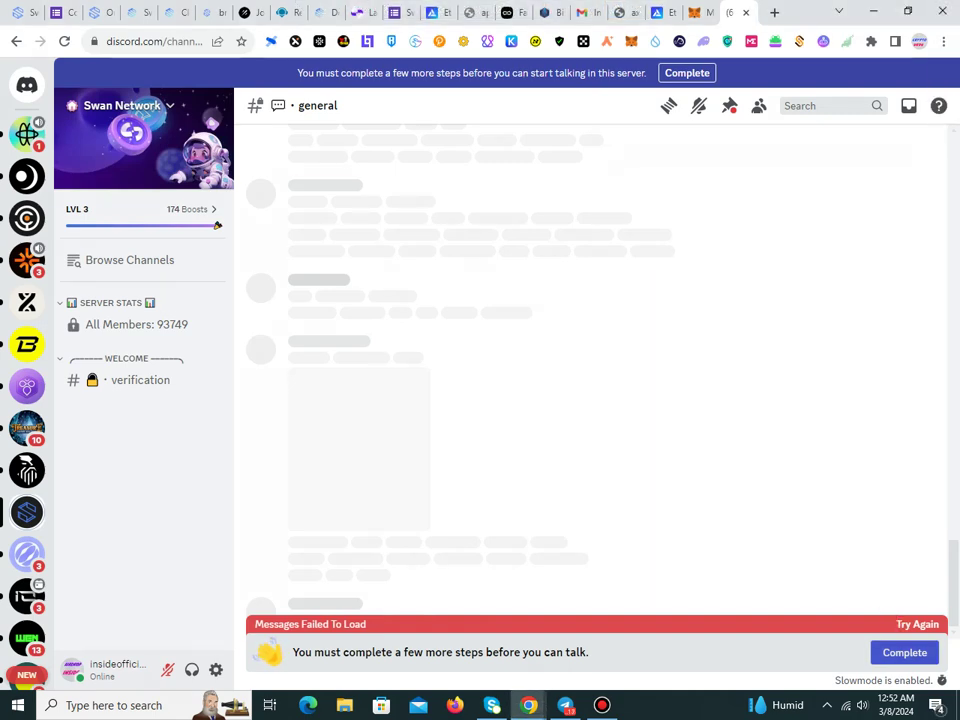
Step: Agree to and submit the Swan Network server rules, and open the verification channel
left_click(904, 653)
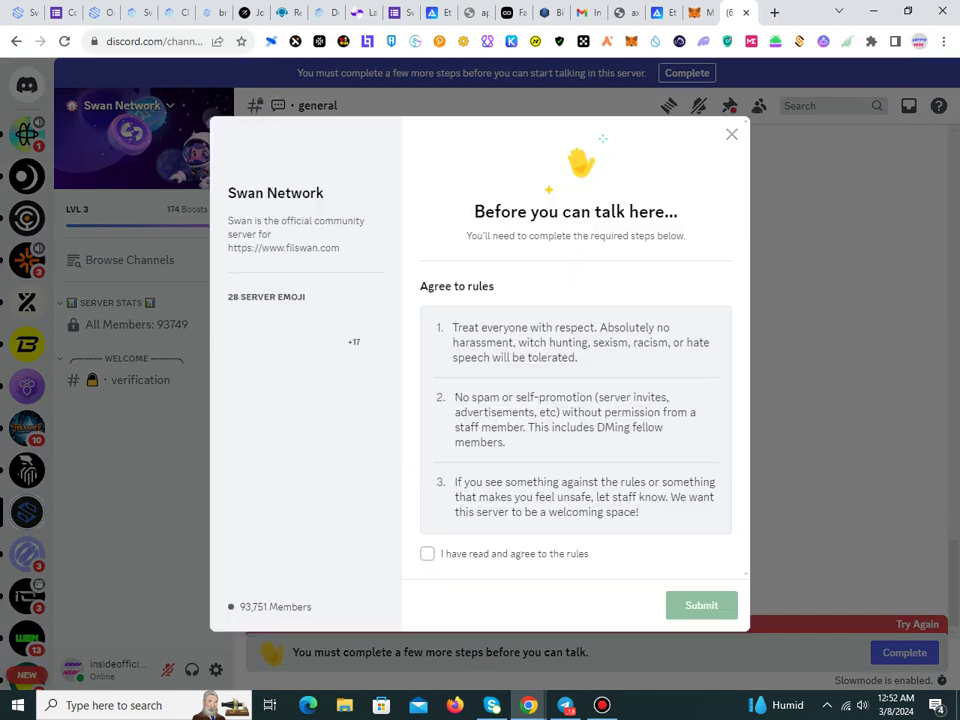
left_click(428, 554)
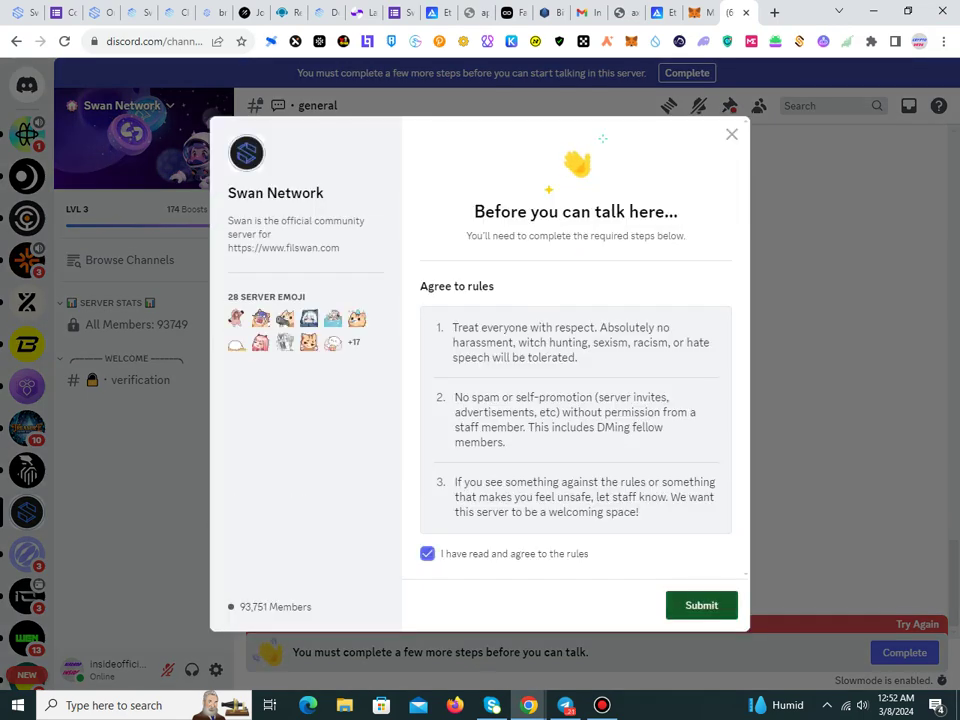
left_click(702, 605)
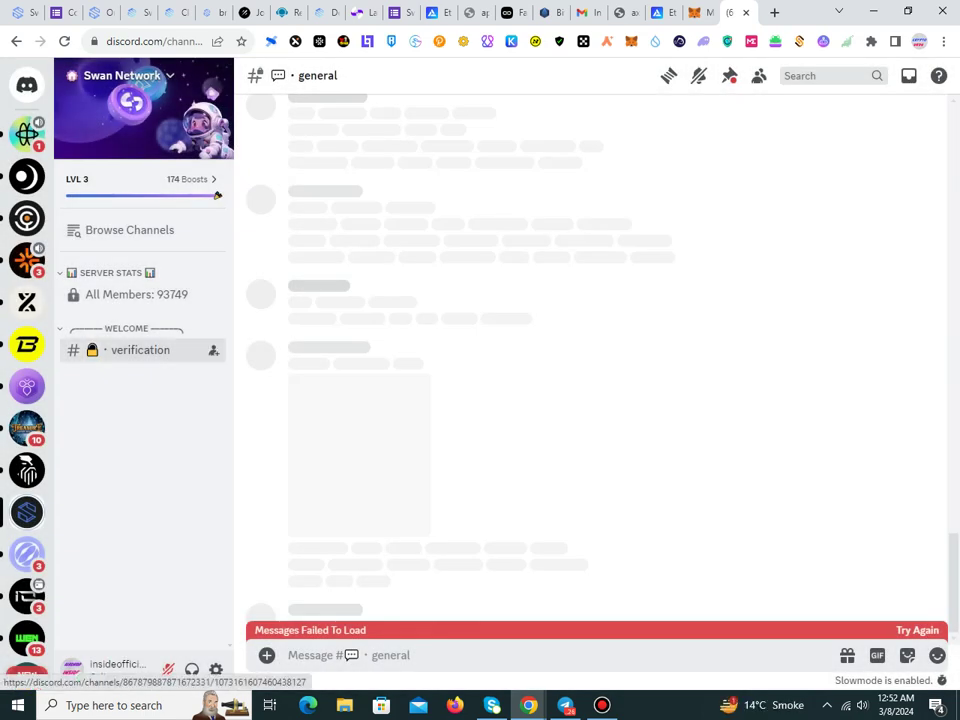
left_click(140, 350)
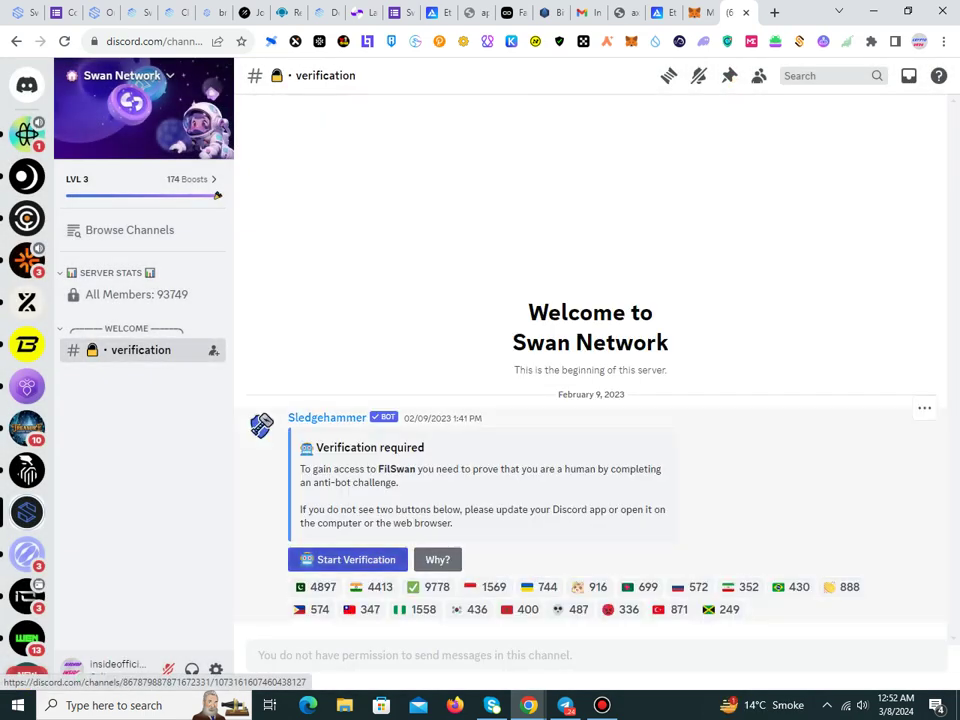
Step: Start the anti-bot verification, react to its post with the Pakistan and India flags, and try Option 1 for the Grapes challenge
left_click(348, 560)
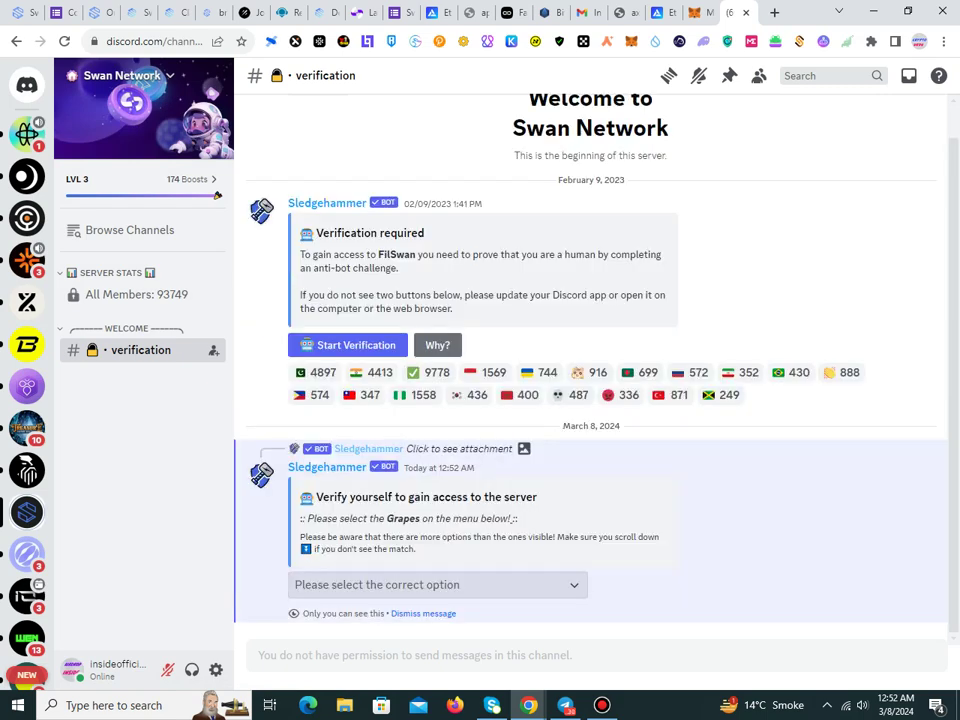
left_click(314, 372)
left_click(372, 372)
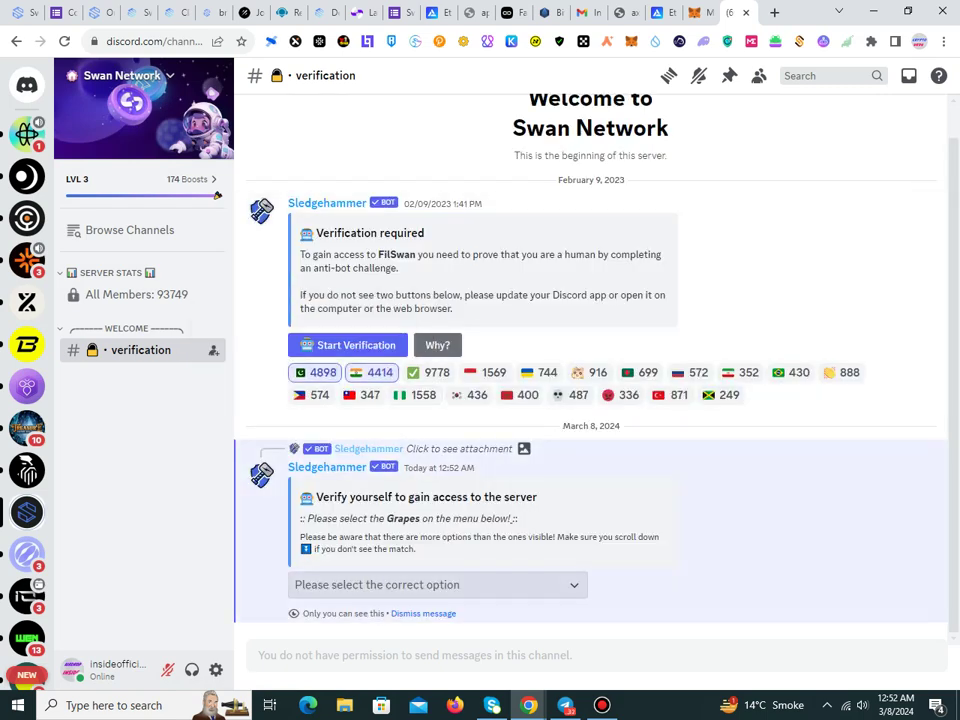
left_click(437, 585)
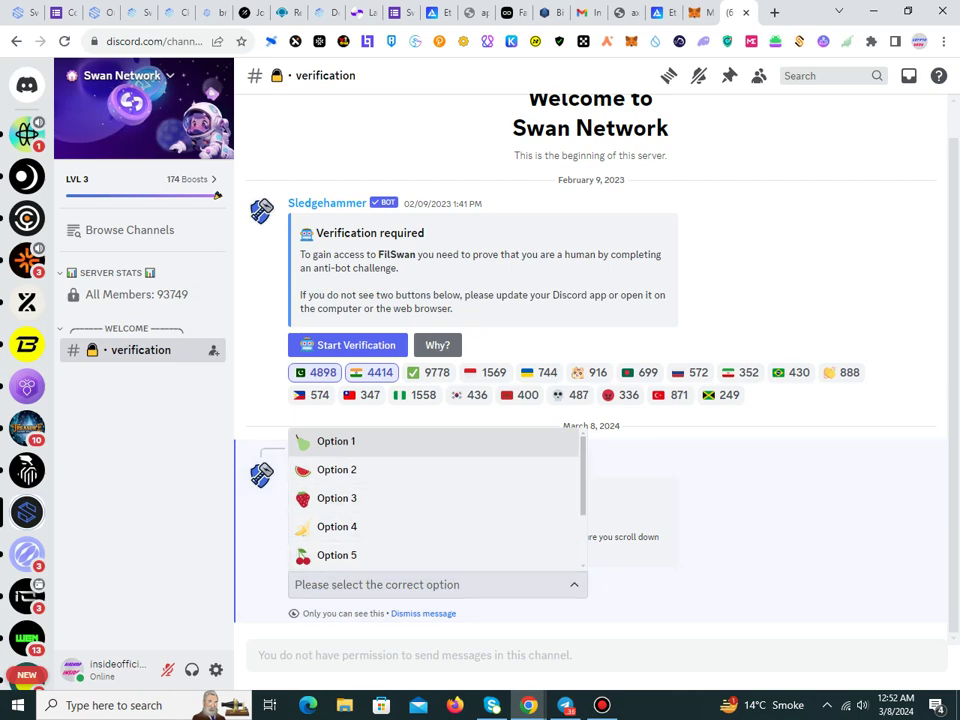
left_click(336, 441)
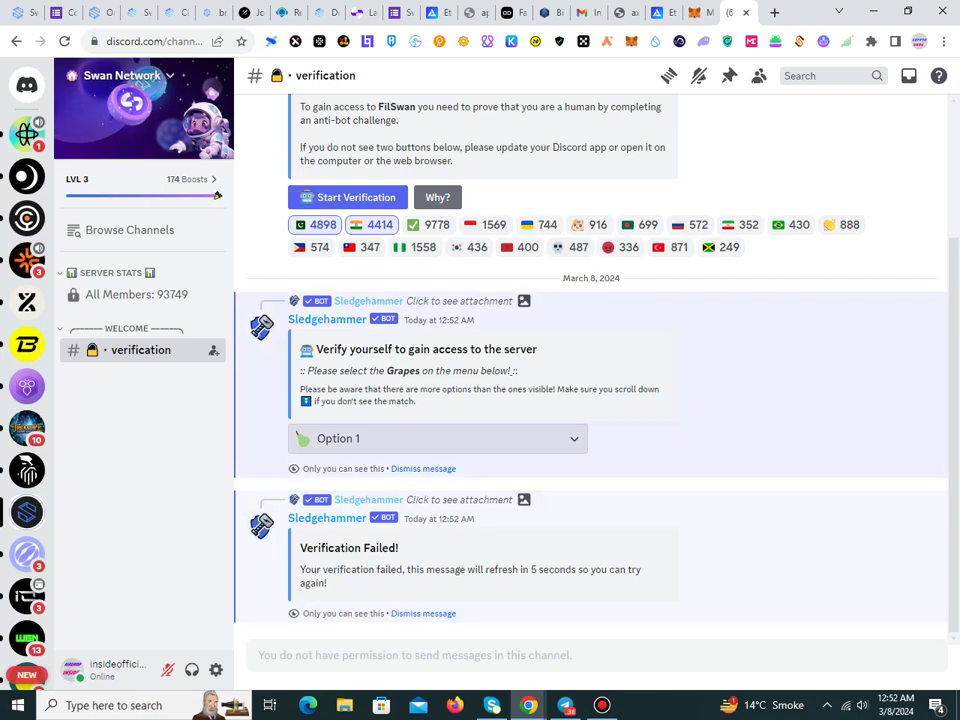
Step: Answer the refreshed Blue Car verification challenge with Option 6, the blue car
left_click(348, 197)
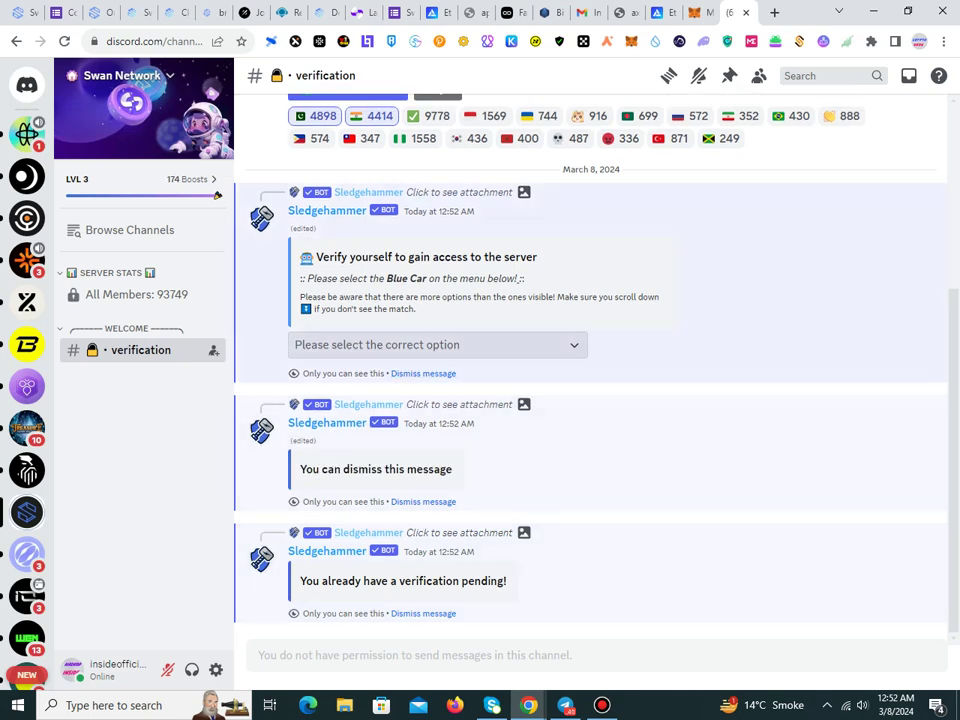
left_click(437, 345)
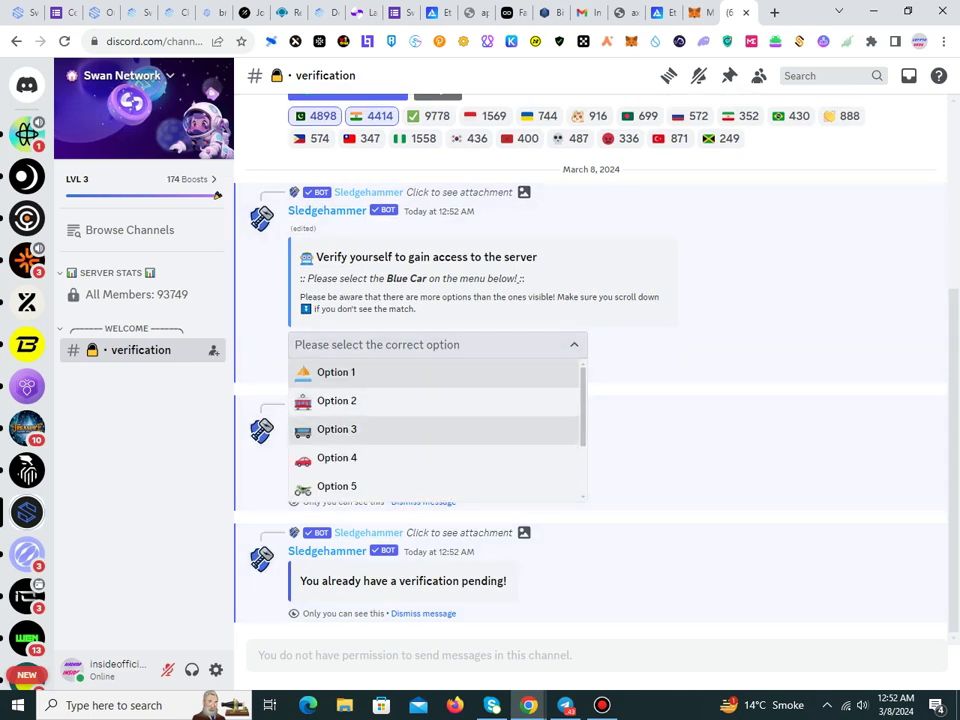
scroll(437, 490, "down", 1)
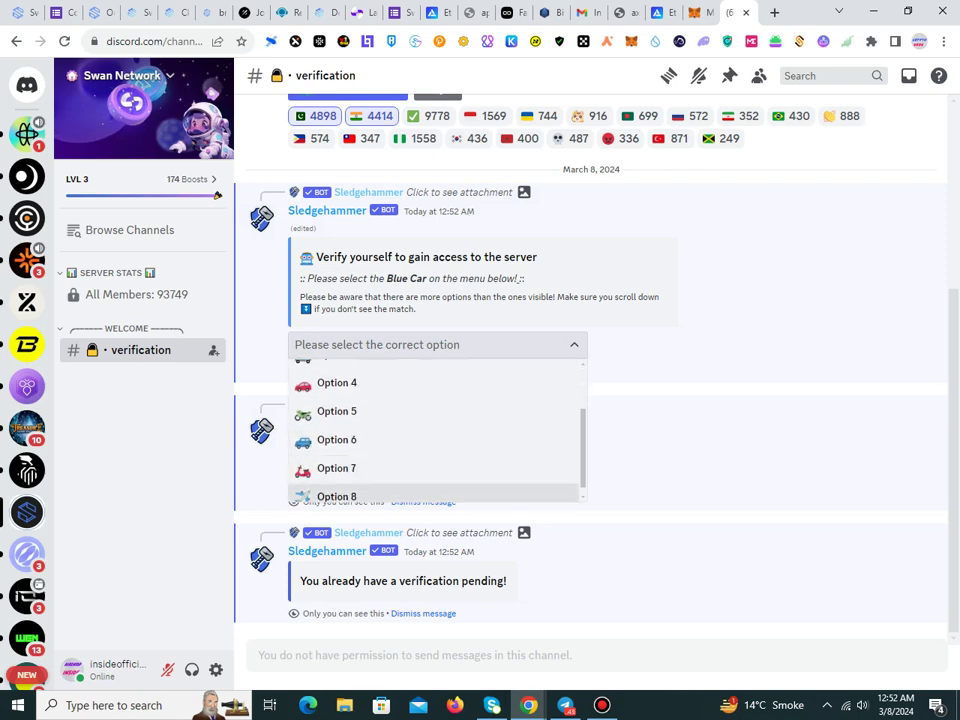
scroll(437, 470, "up", 2)
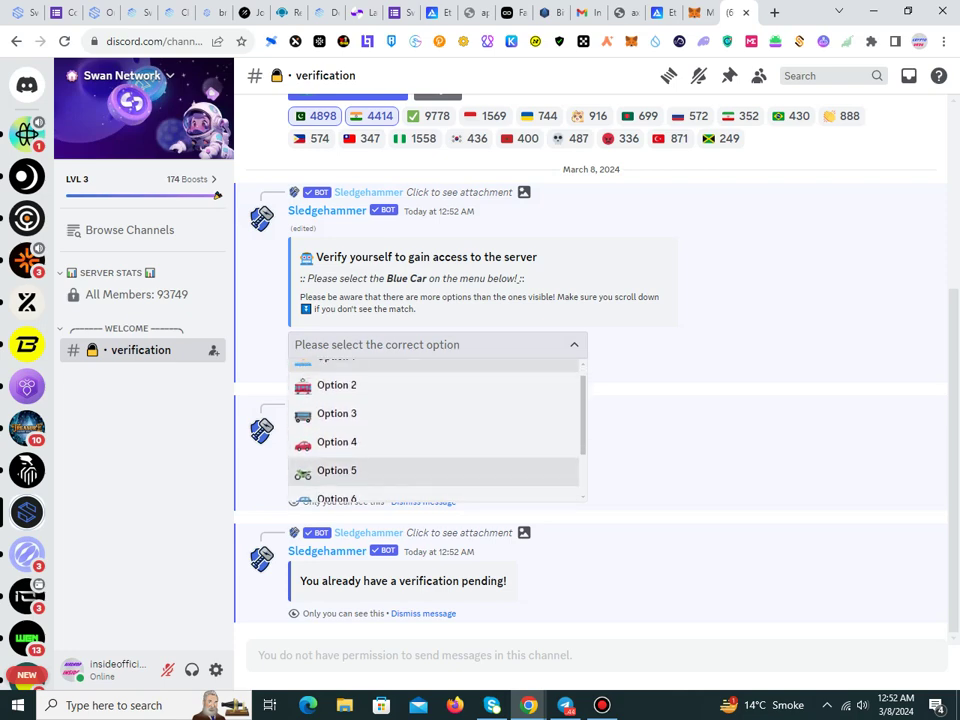
scroll(437, 430, "down", 1)
left_click(337, 429)
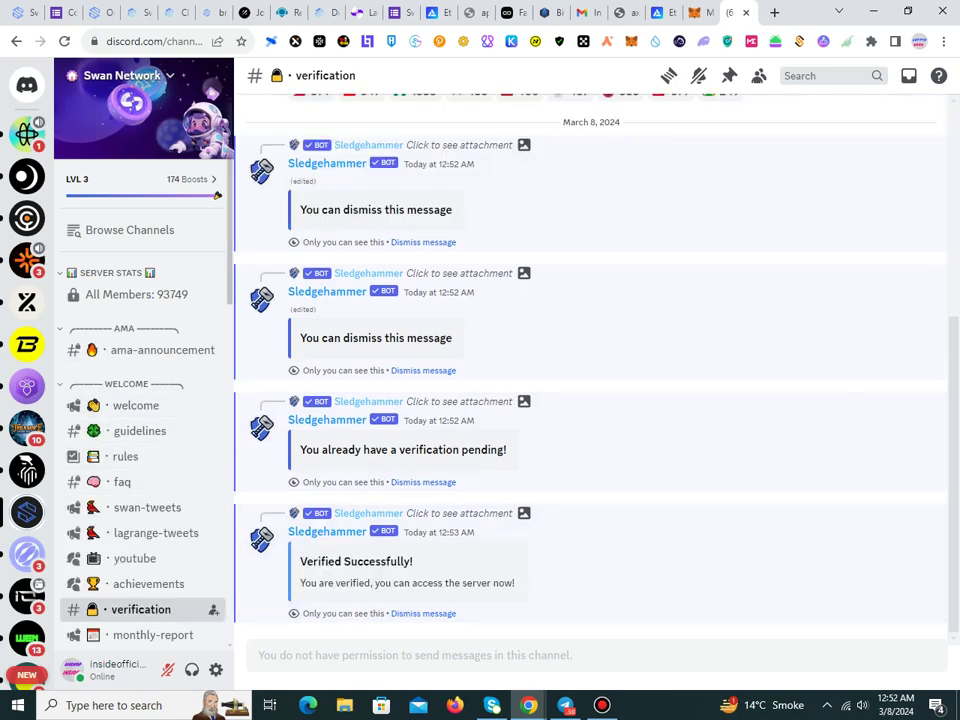
Step: Open the swan-faucet channel in the Swan Testnet category of the Discord server
mouse_move(130, 482)
scroll(130, 482, "down", 3)
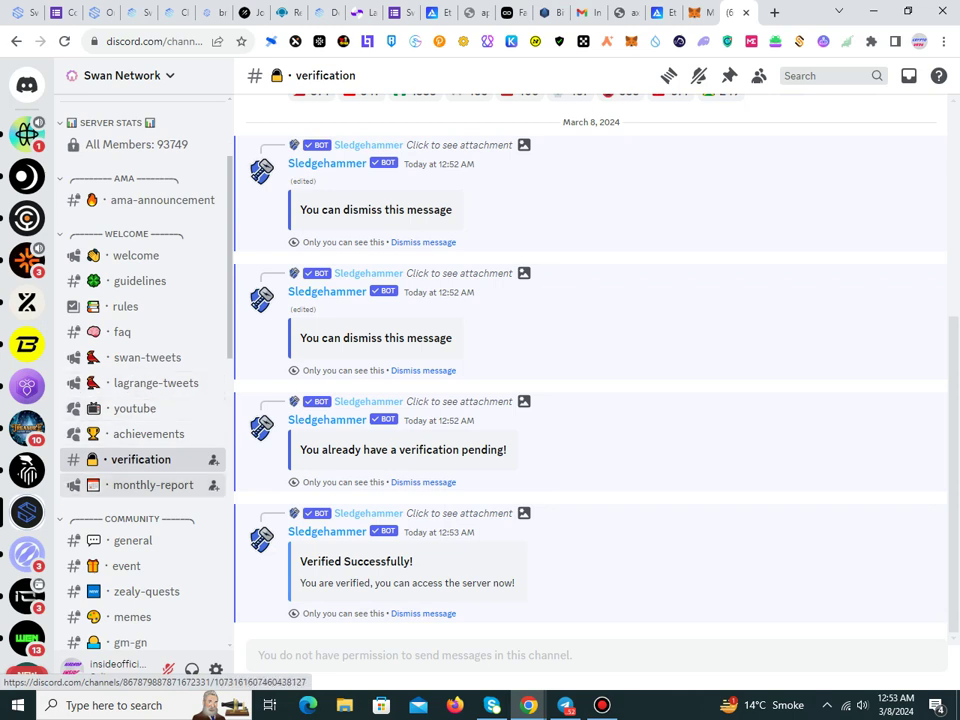
scroll(140, 516, "down", 2)
scroll(140, 516, "down", 3)
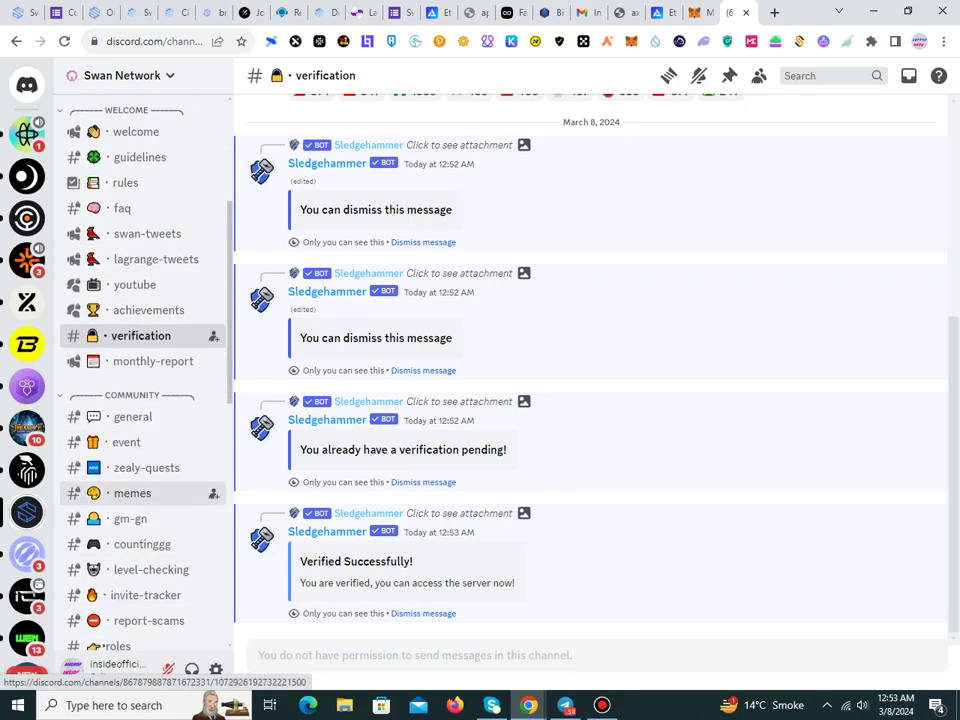
scroll(140, 528, "down", 5)
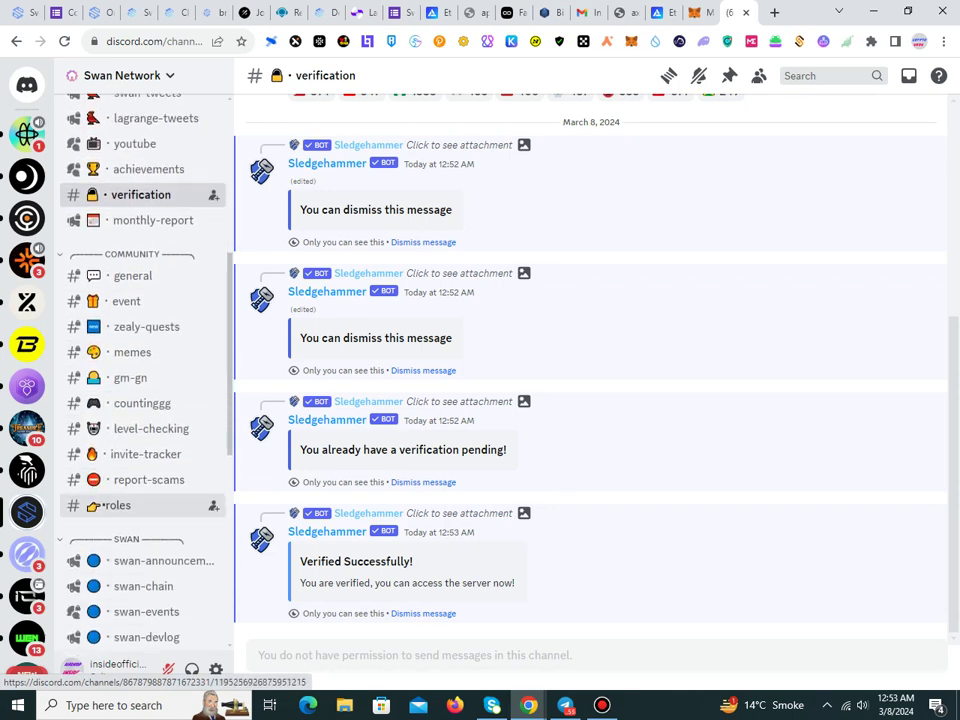
scroll(140, 452, "down", 2)
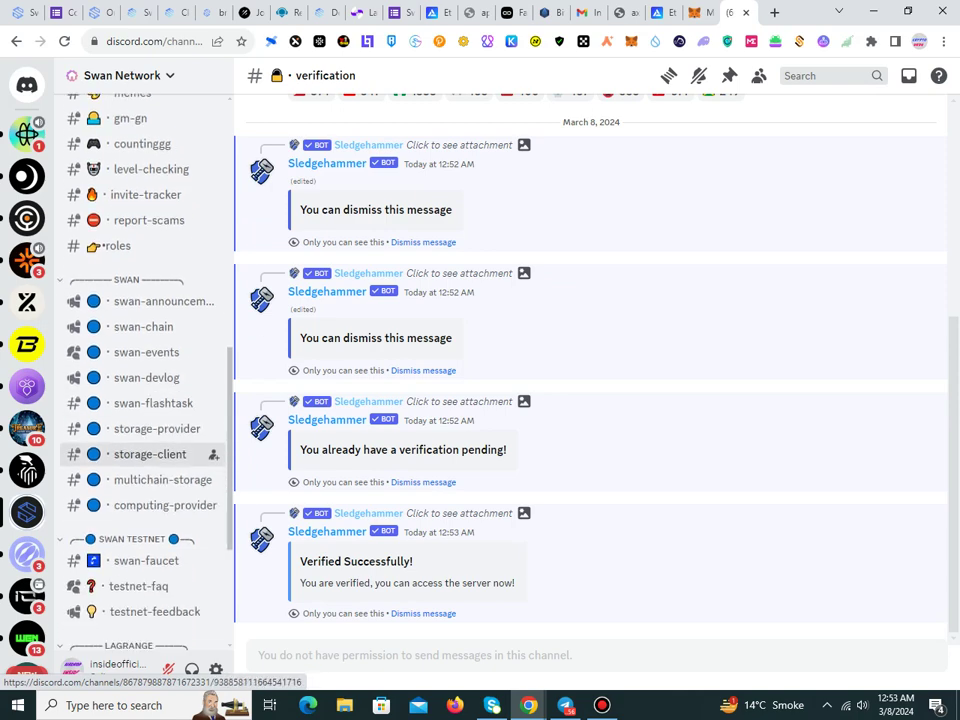
left_click(146, 560)
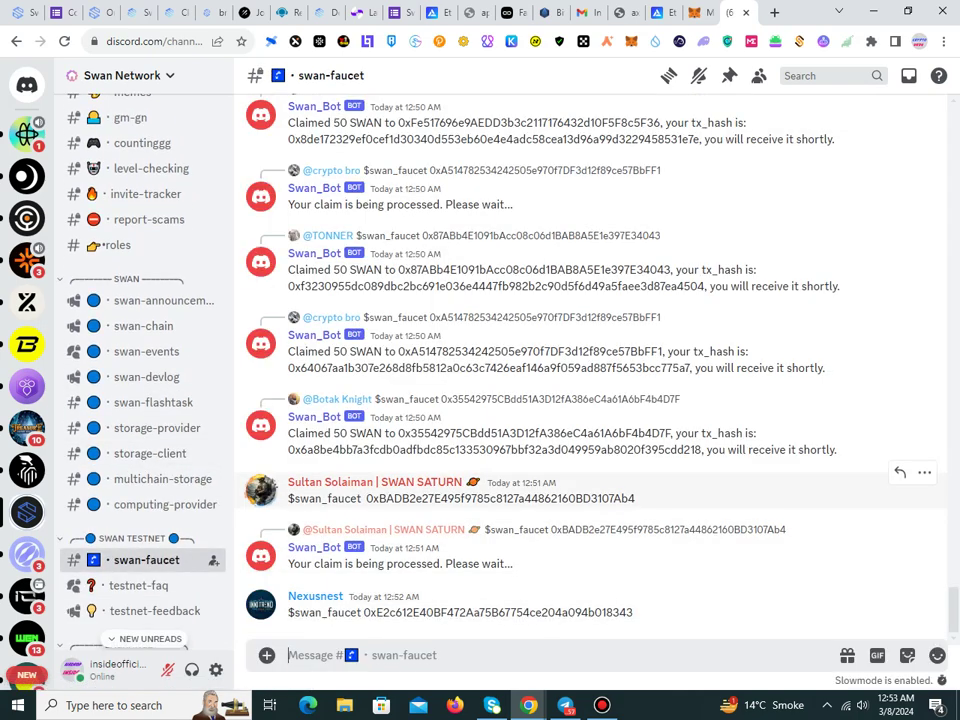
Step: Copy the $swan_faucet command from an existing message in the channel into a new message
left_click_drag(288, 499, 361, 499)
right_click(322, 498)
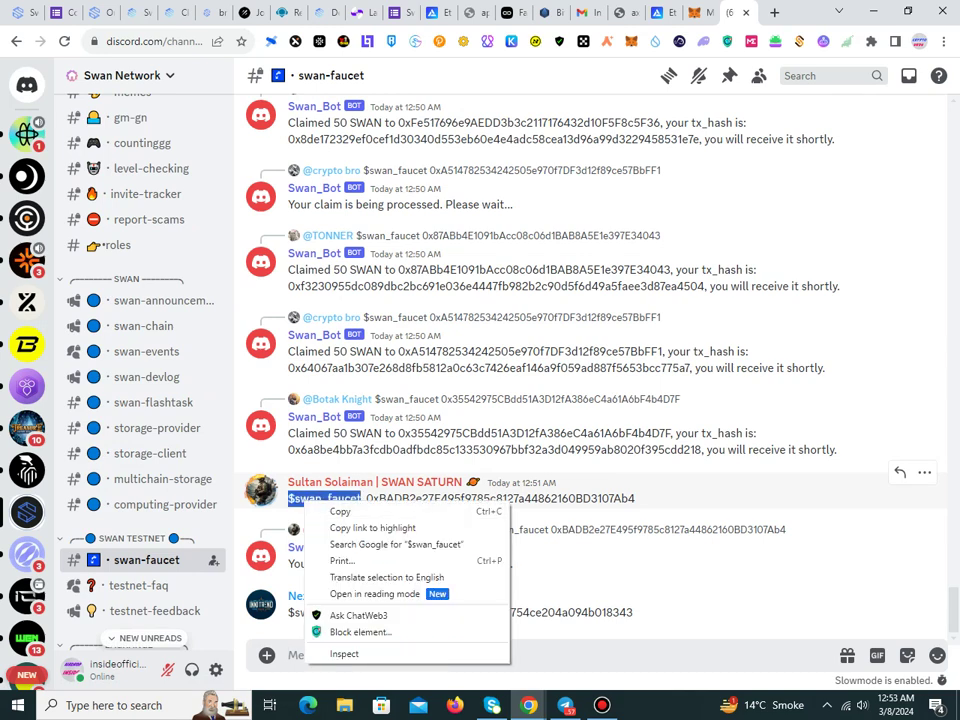
left_click(338, 510)
right_click(378, 652)
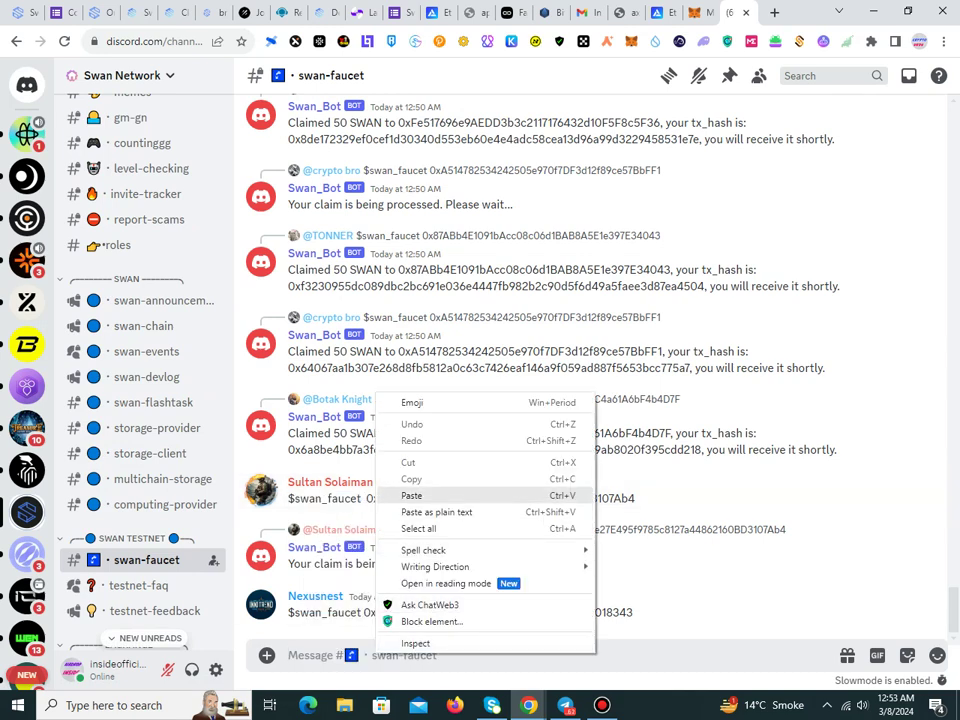
left_click(411, 495)
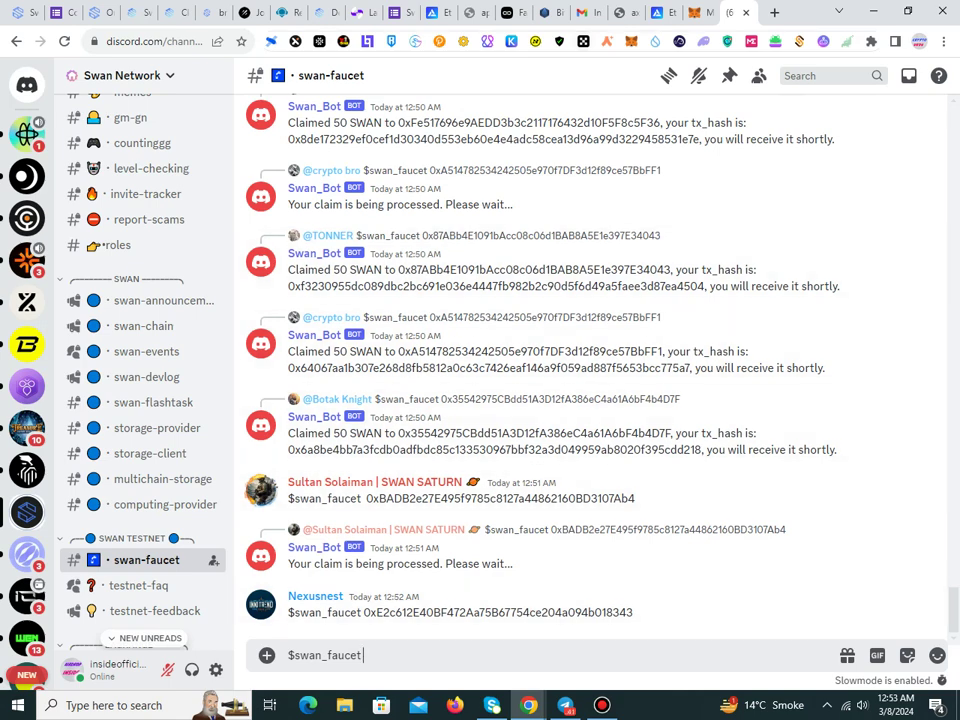
Step: Copy the wallet address from MetaMask, add it after the $swan_faucet command, and send the faucet request
left_click(583, 41)
left_click(631, 41)
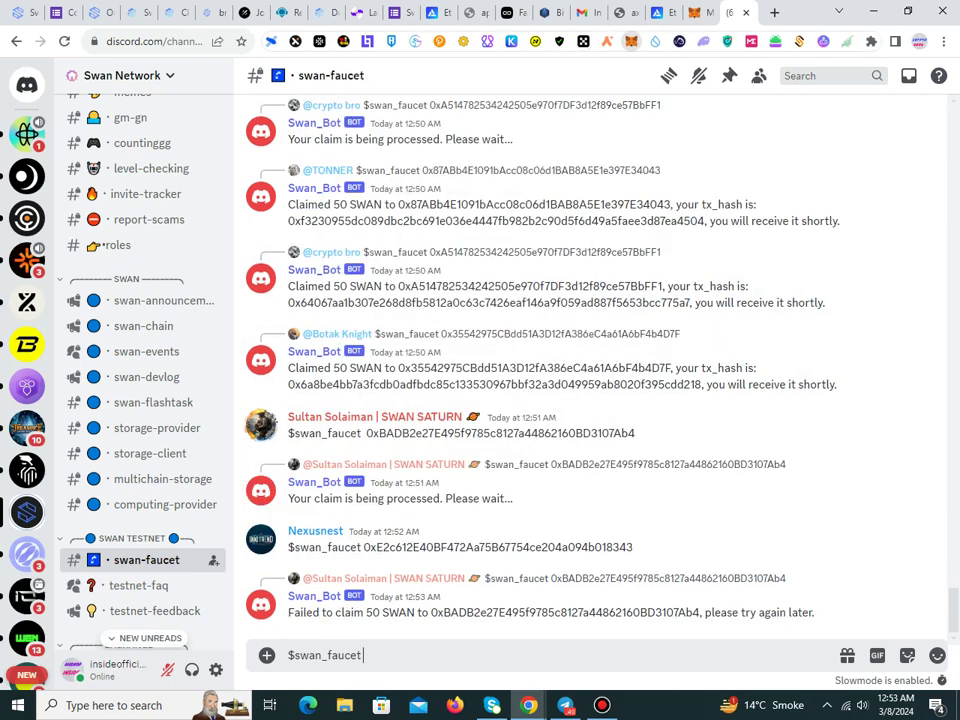
left_click(631, 41)
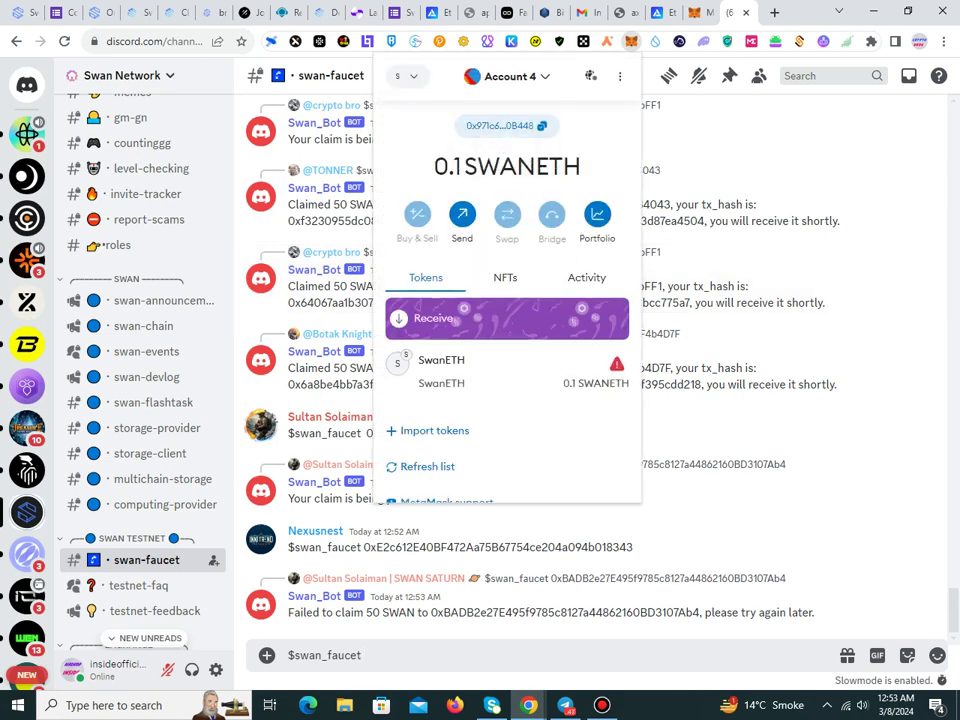
left_click(364, 655)
key("ctrl+v")
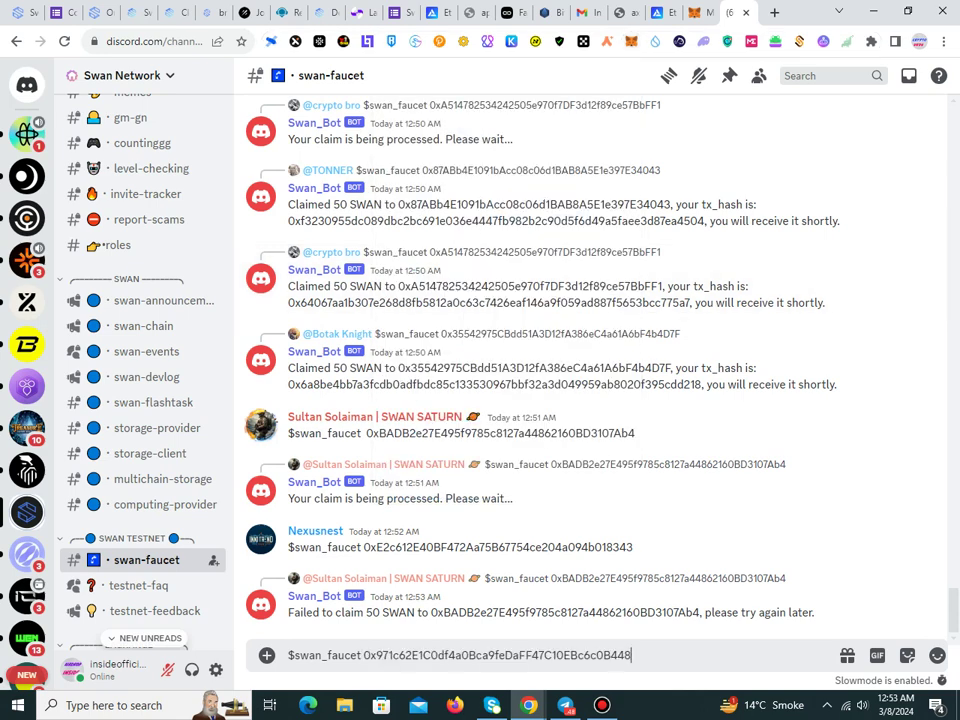
key("Return")
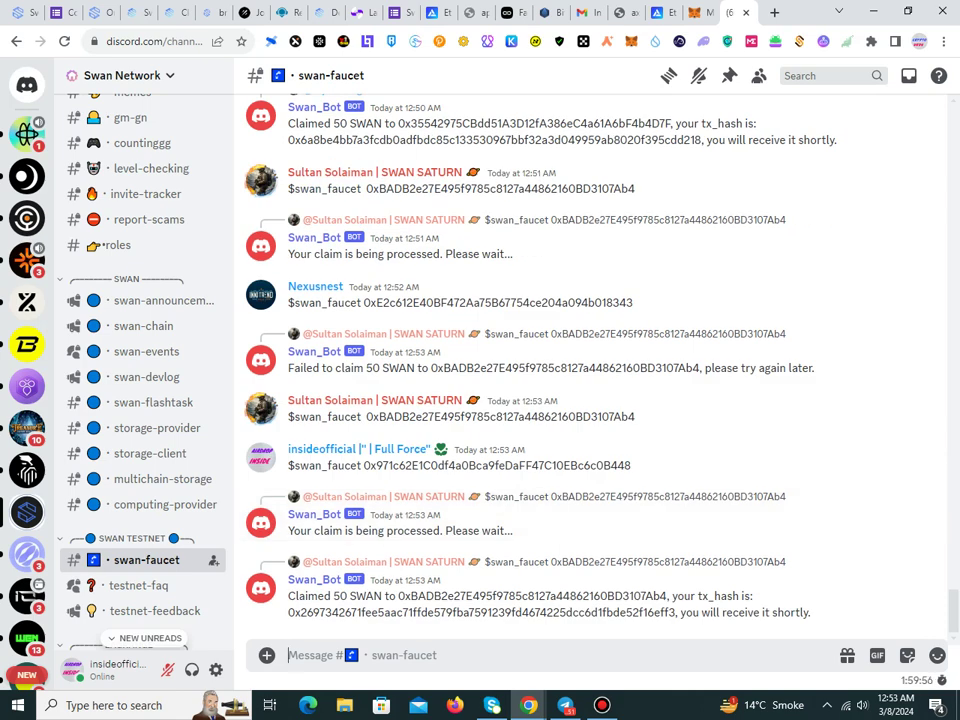
Step: Open the testnet-feedback channel and react to the feedback post with the OK-hand, thumbs-up and check-mark emojis
scroll(150, 461, "down", 3)
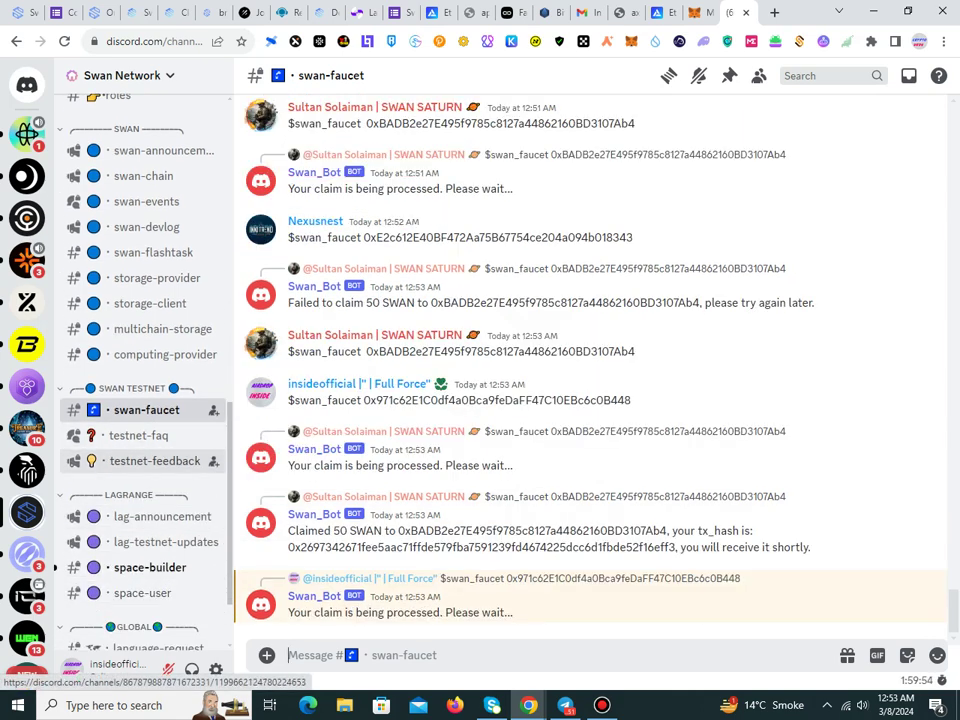
left_click(155, 461)
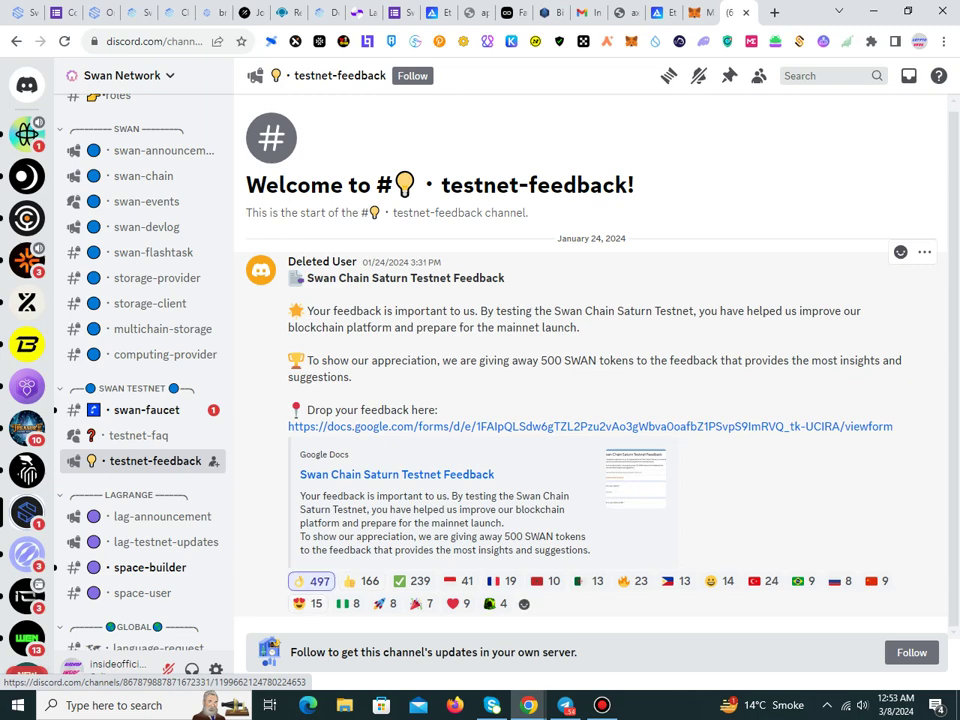
left_click(361, 581)
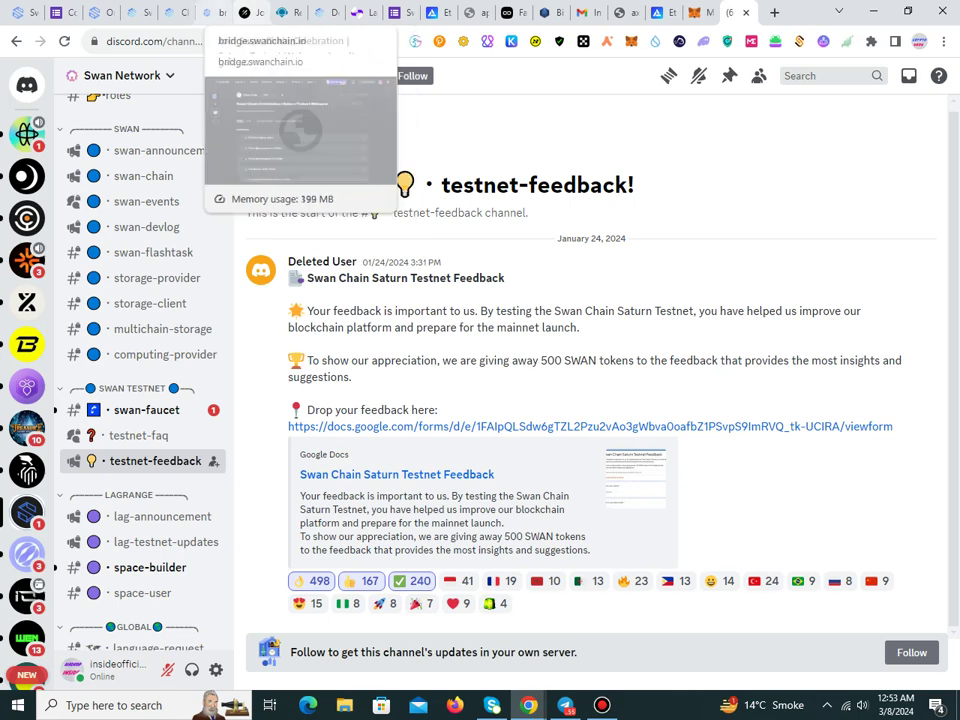
Step: Go to the Swan bridge page at bridge.swanchain.io and connect the MetaMask account to it
left_click(212, 12)
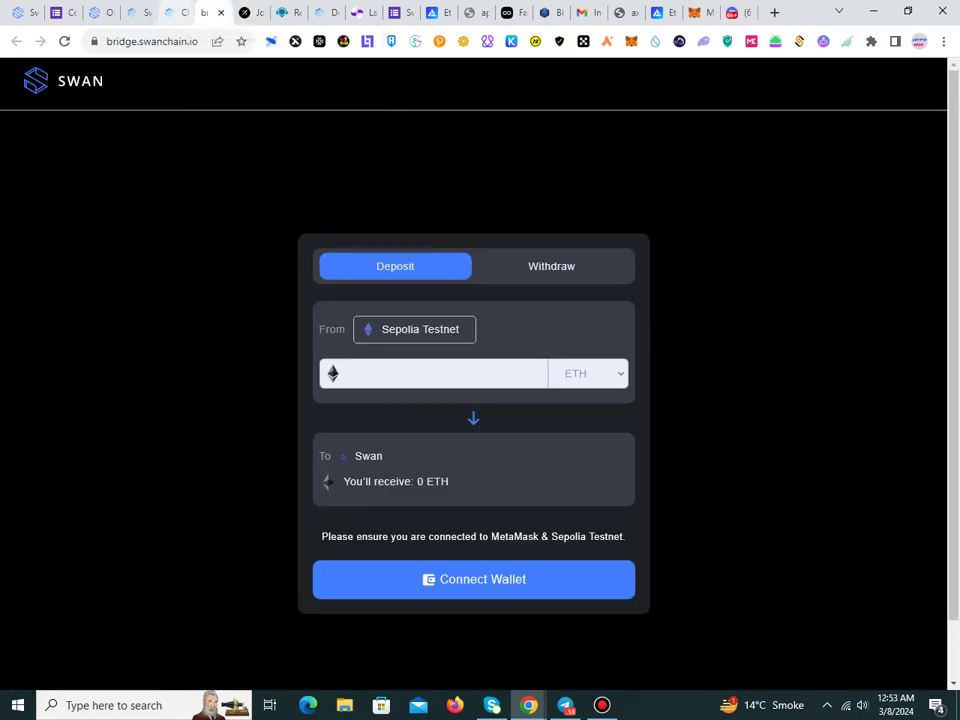
left_click(174, 12)
left_click(211, 12)
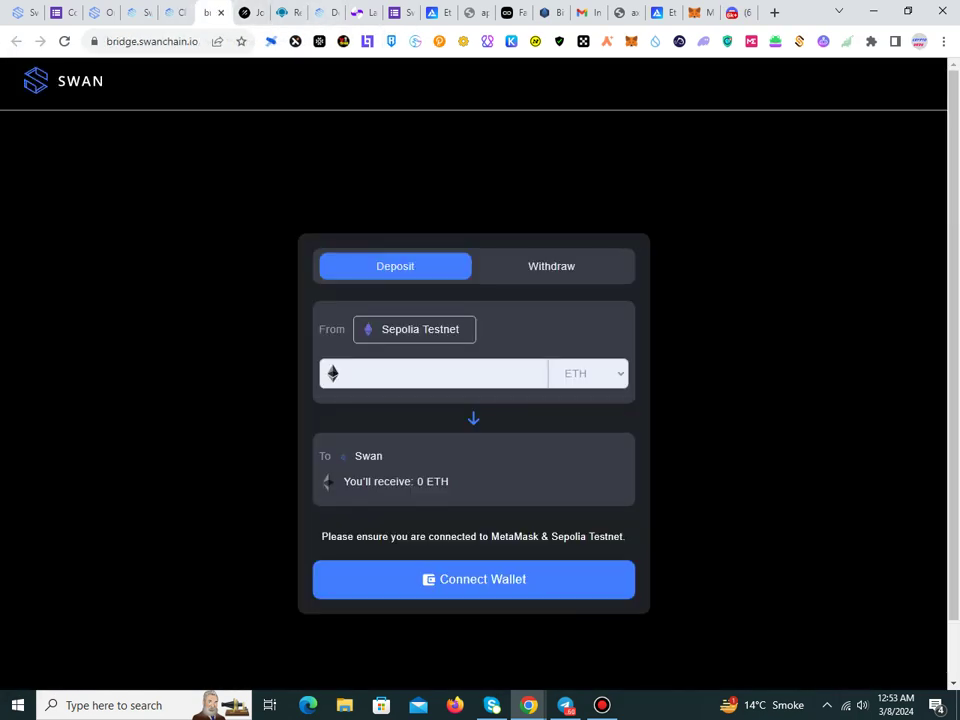
left_click(474, 580)
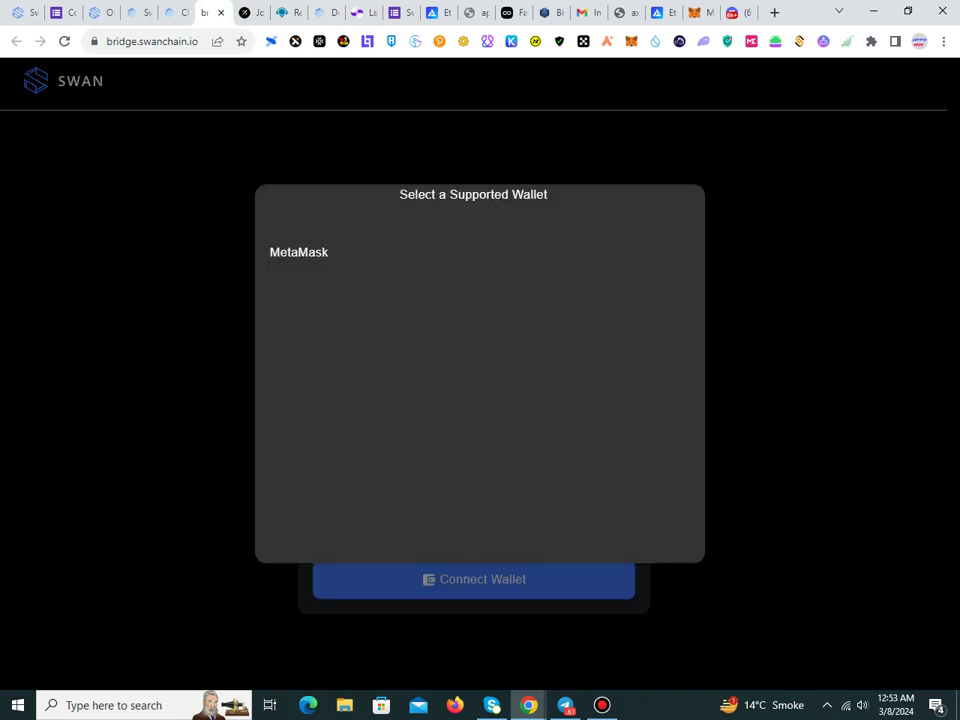
left_click(320, 254)
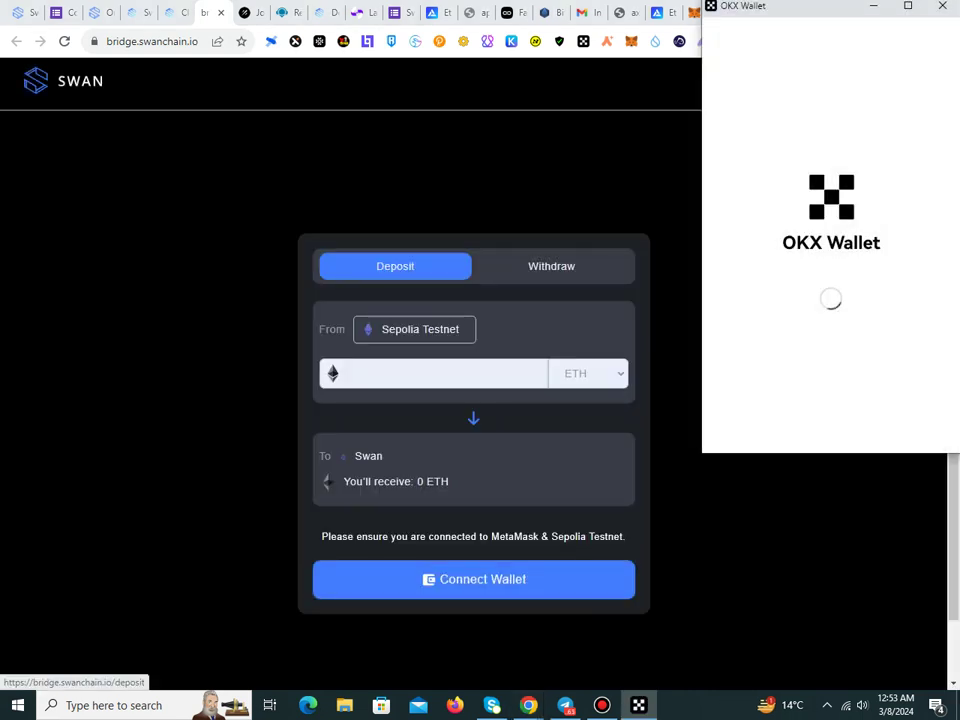
left_click(889, 257)
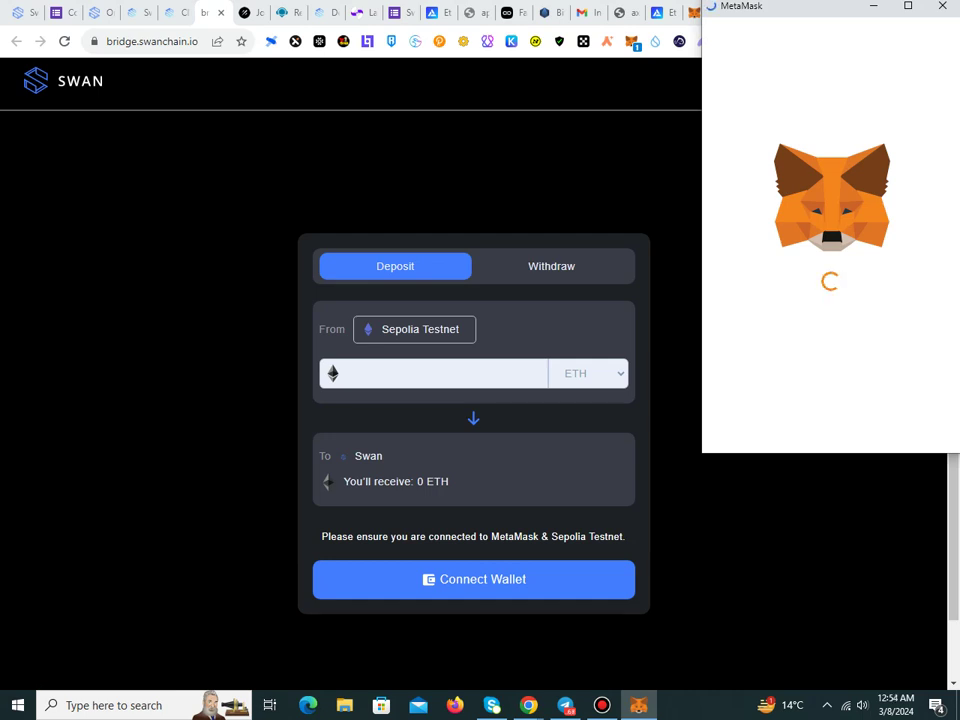
left_click(892, 423)
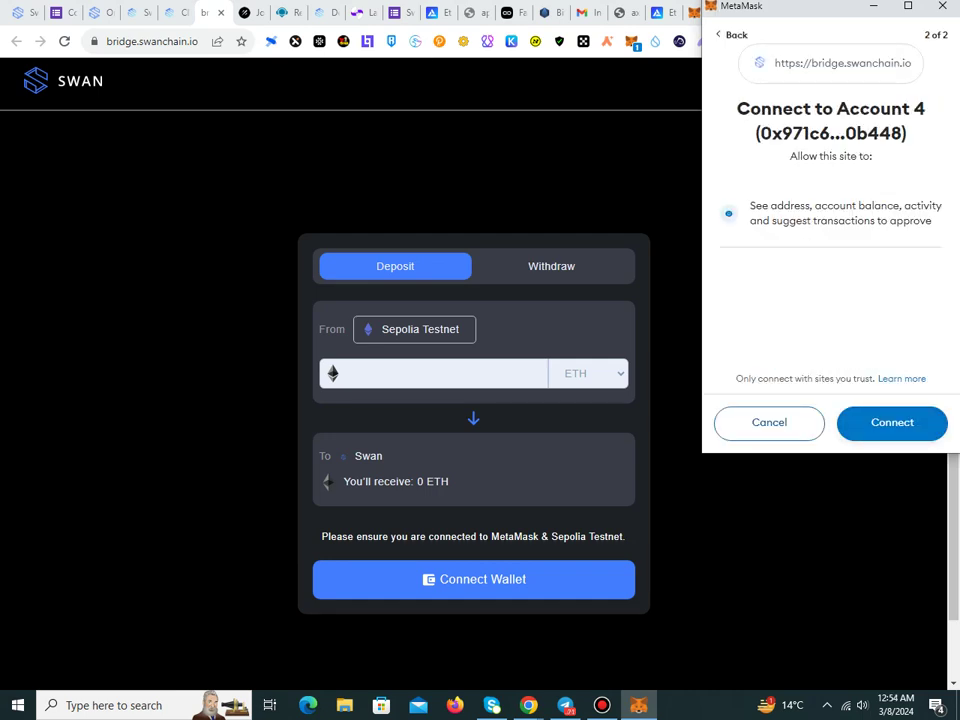
left_click(891, 422)
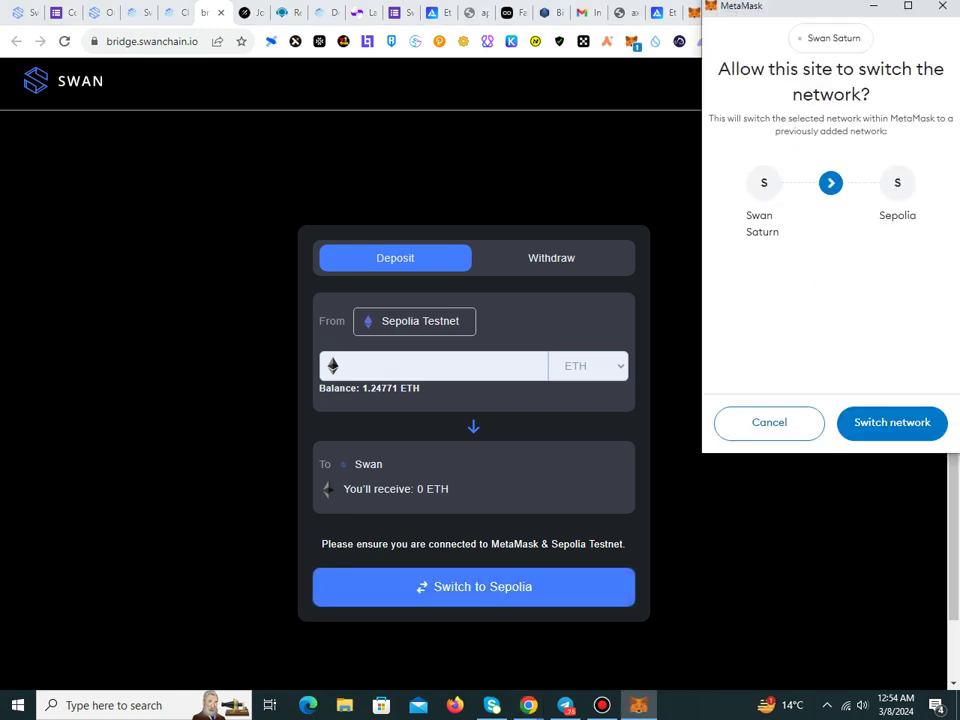
Step: Allow the MetaMask switch to the Sepolia network, deposit 0.1 ETH from Sepolia Testnet to Swan, and approve the transaction
left_click(892, 422)
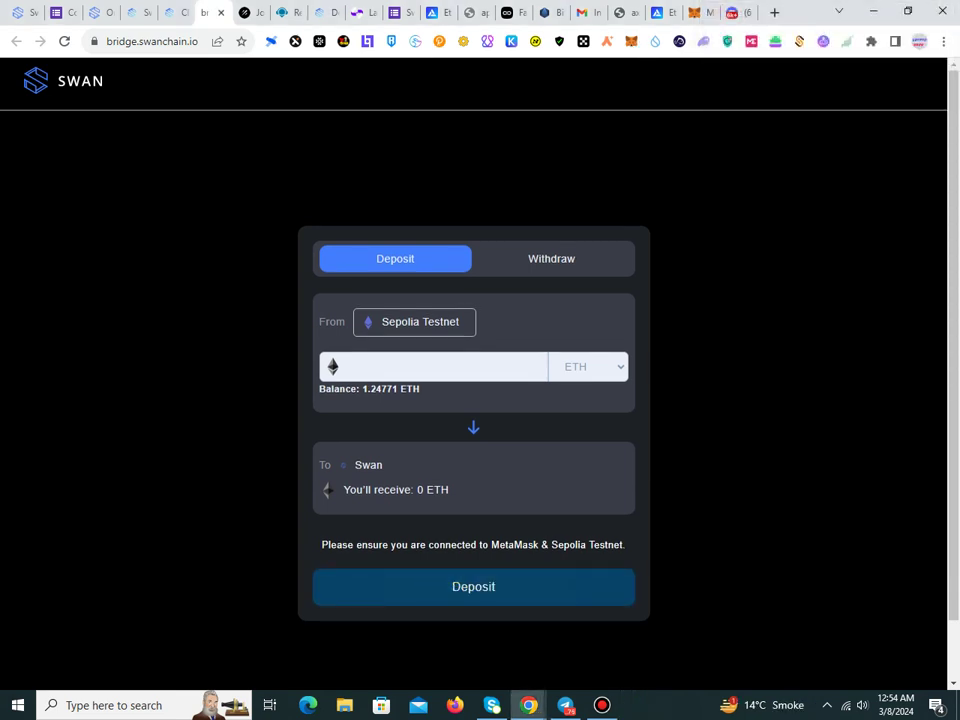
left_click(400, 367)
type("0.1")
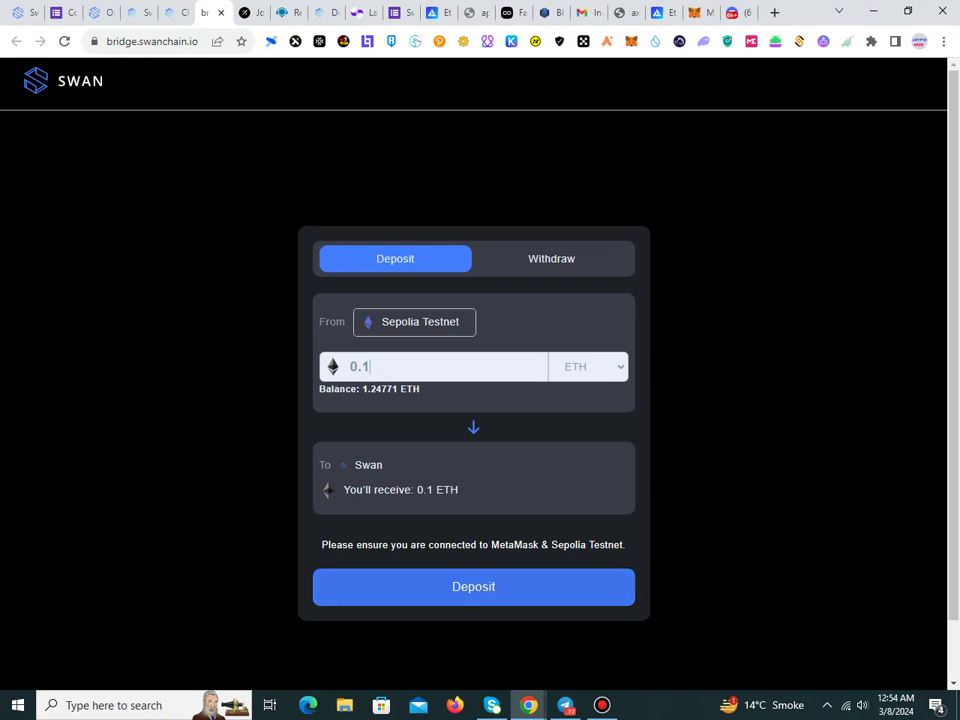
left_click(474, 587)
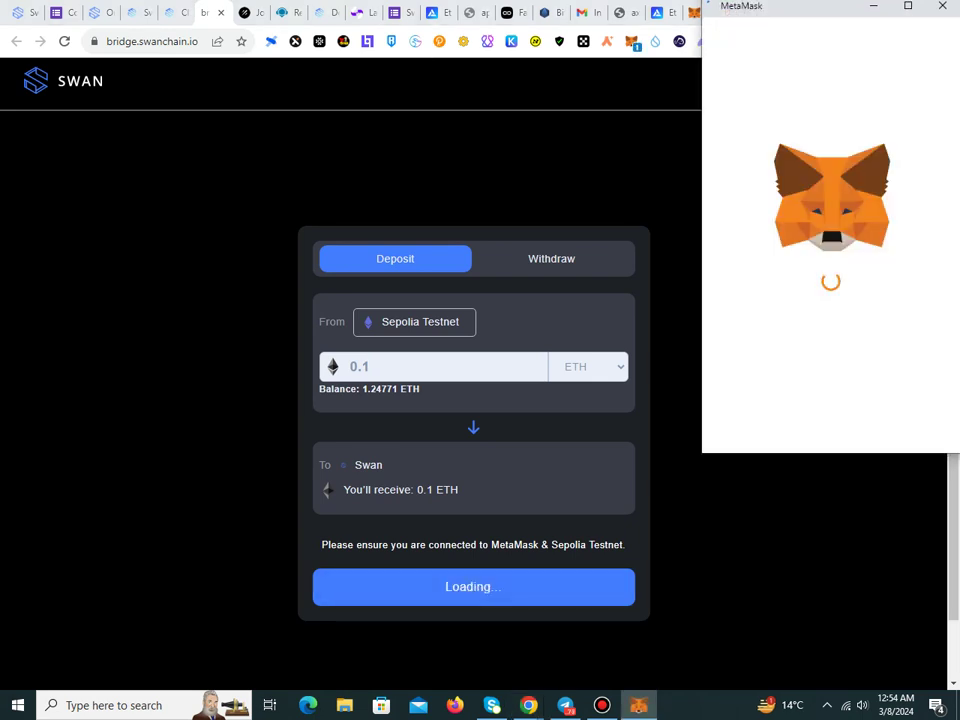
scroll(824, 300, "down", 1)
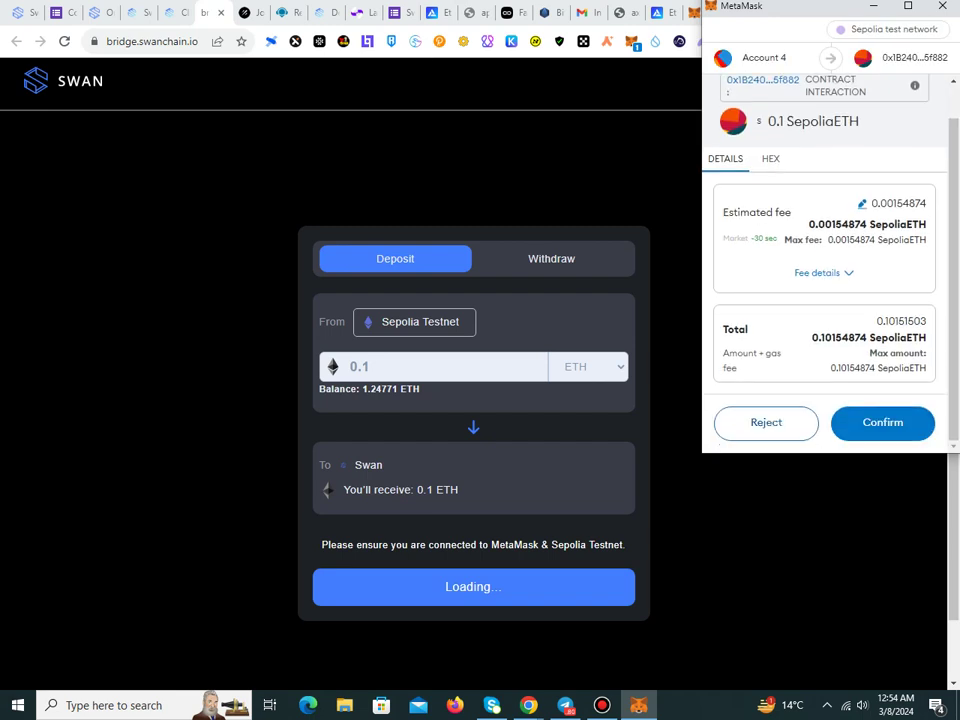
left_click(883, 422)
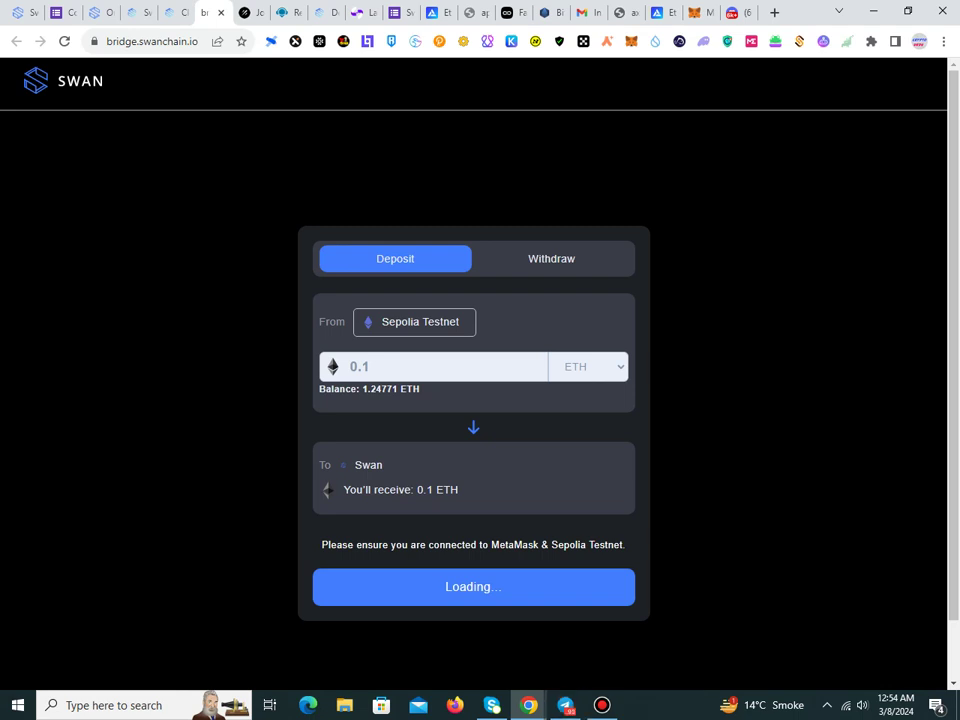
Step: Change the deposit token to USDC, USDT and wBTC in turn, and set it back to ETH
left_click(588, 367)
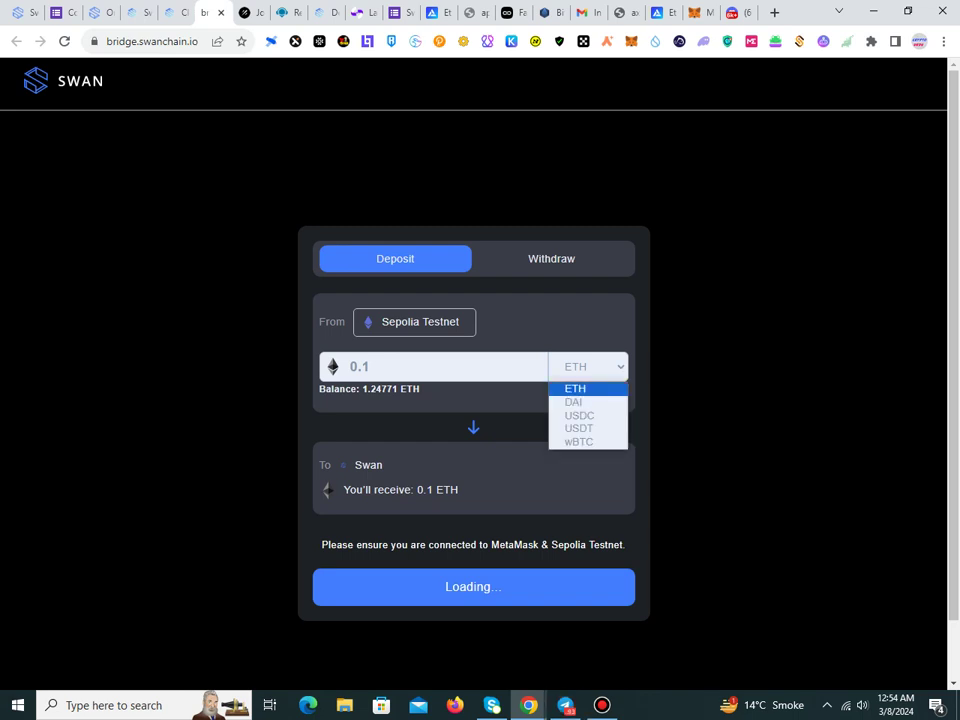
left_click(580, 415)
left_click(588, 367)
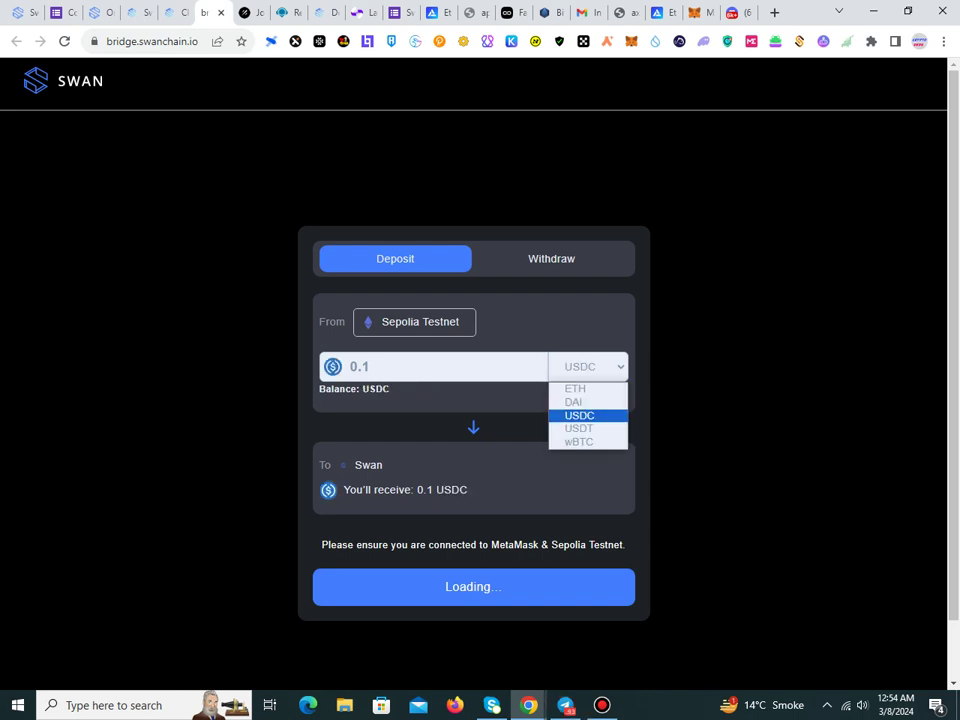
left_click(579, 428)
left_click(588, 366)
left_click(579, 441)
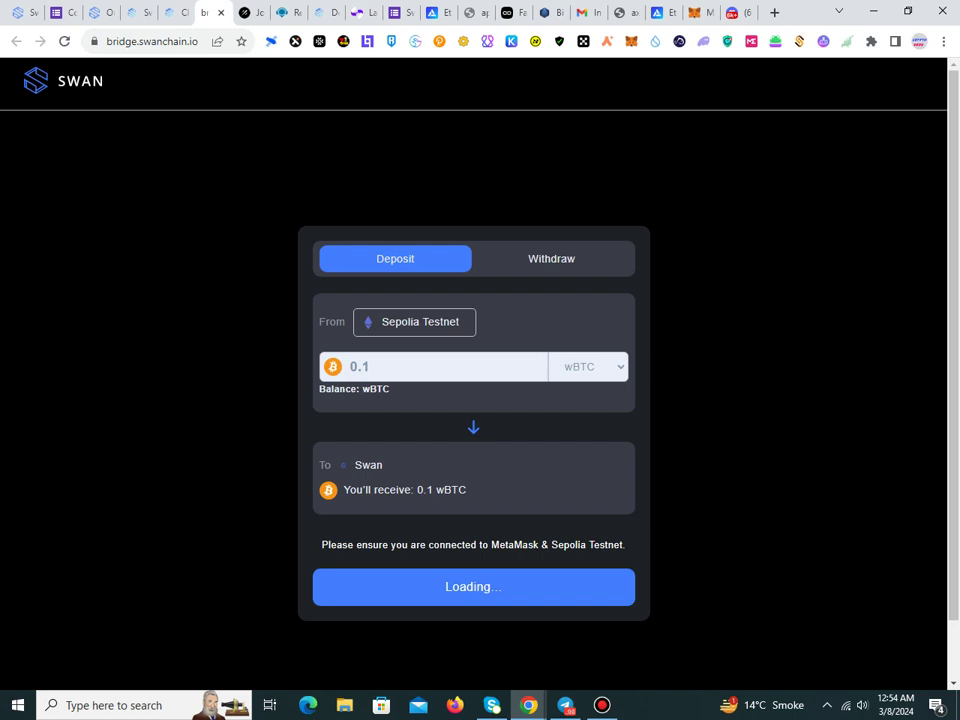
left_click(588, 366)
left_click(579, 389)
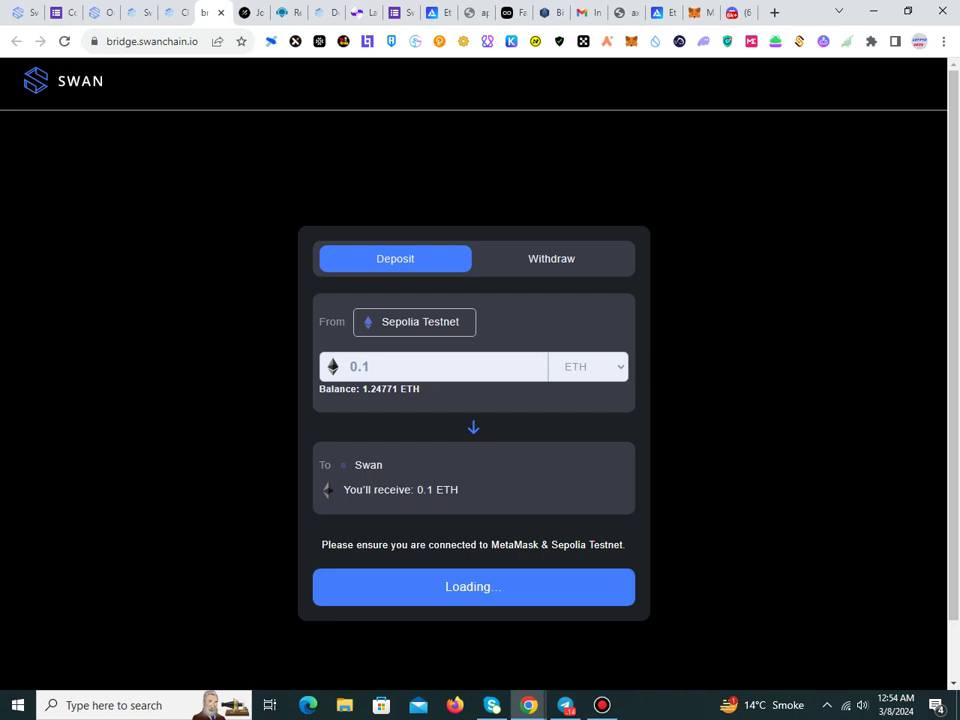
Step: Open the bridge's withdrawal form and switch the MetaMask network to Swan Saturn, ready for an ETH amount
left_click(551, 258)
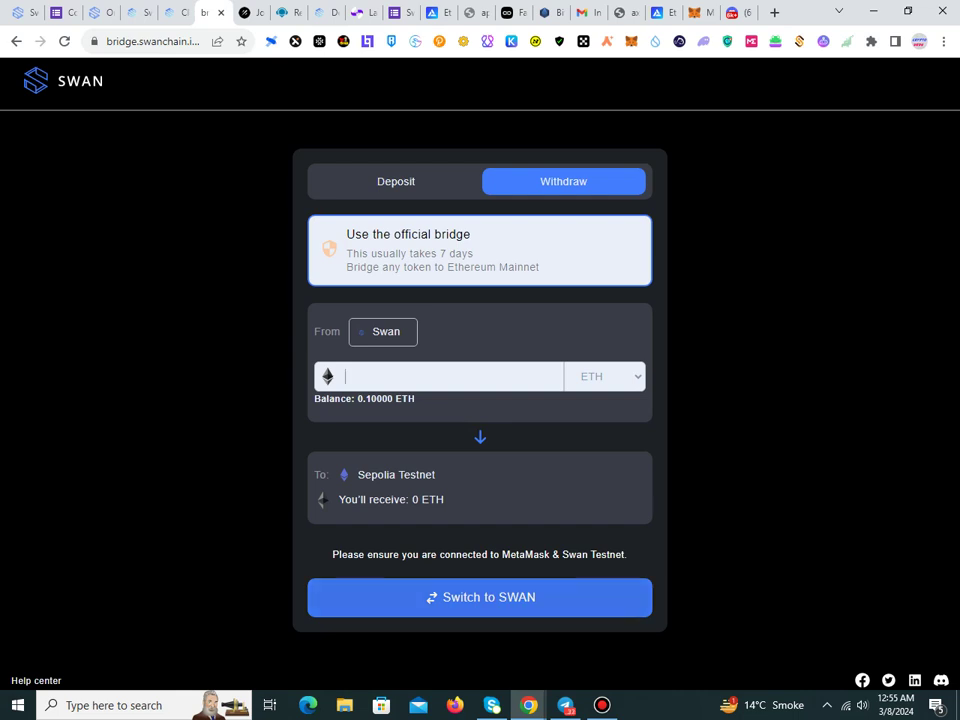
left_click(480, 597)
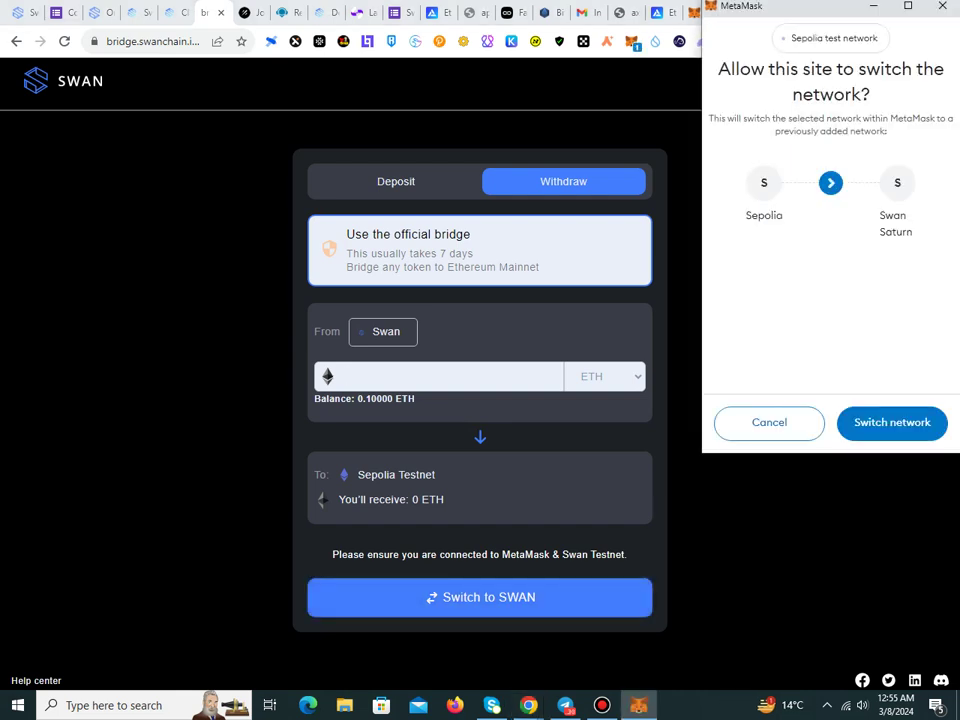
left_click(892, 423)
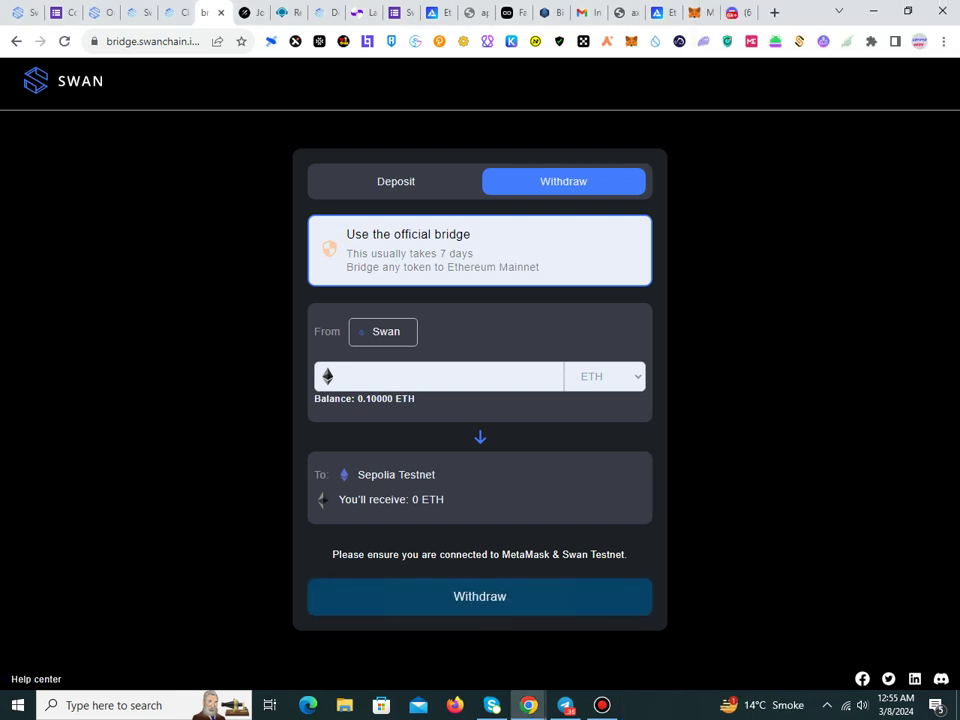
left_click(440, 377)
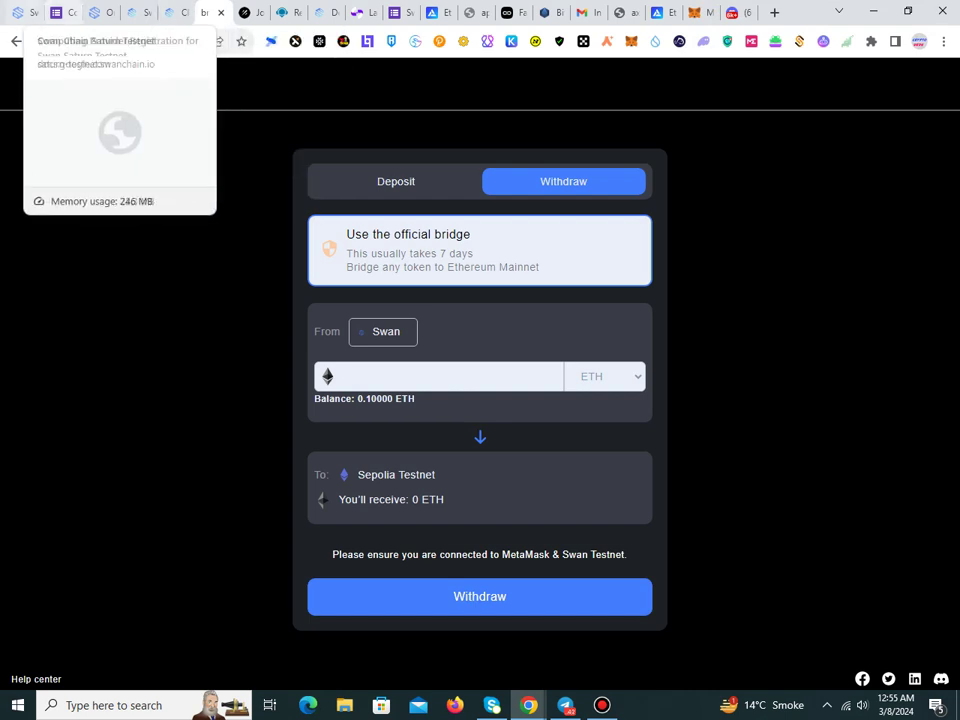
left_click(18, 12)
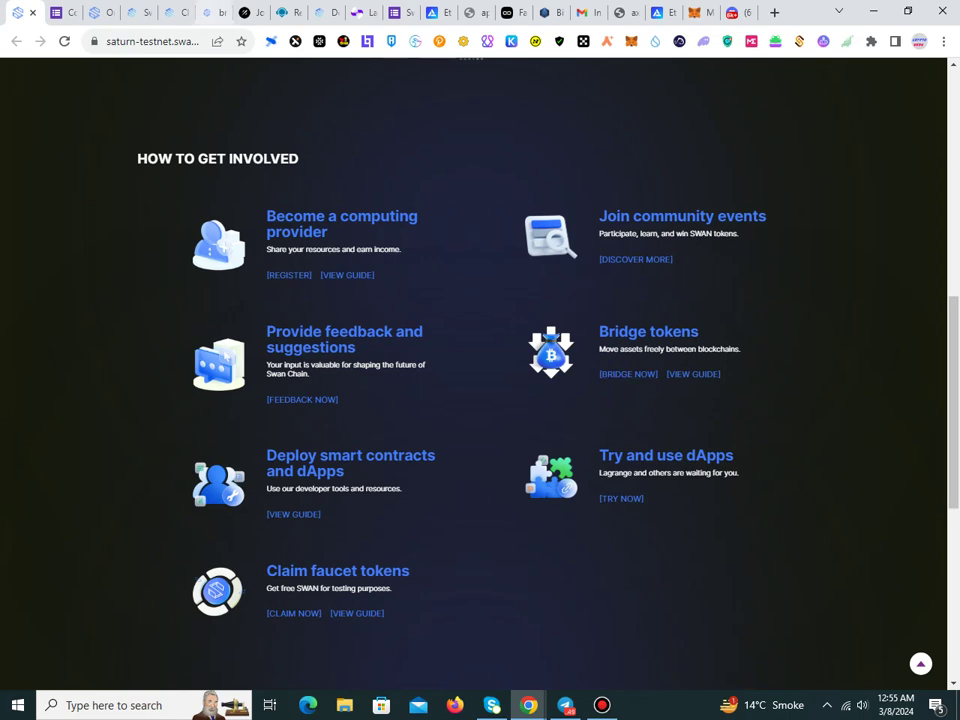
left_click(285, 12)
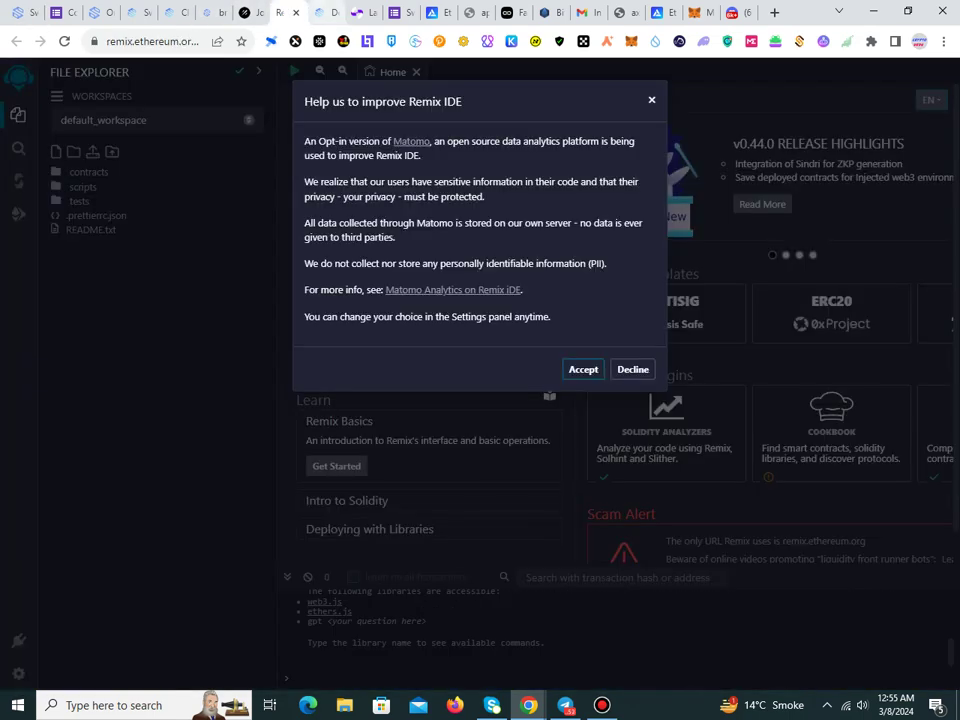
left_click(325, 12)
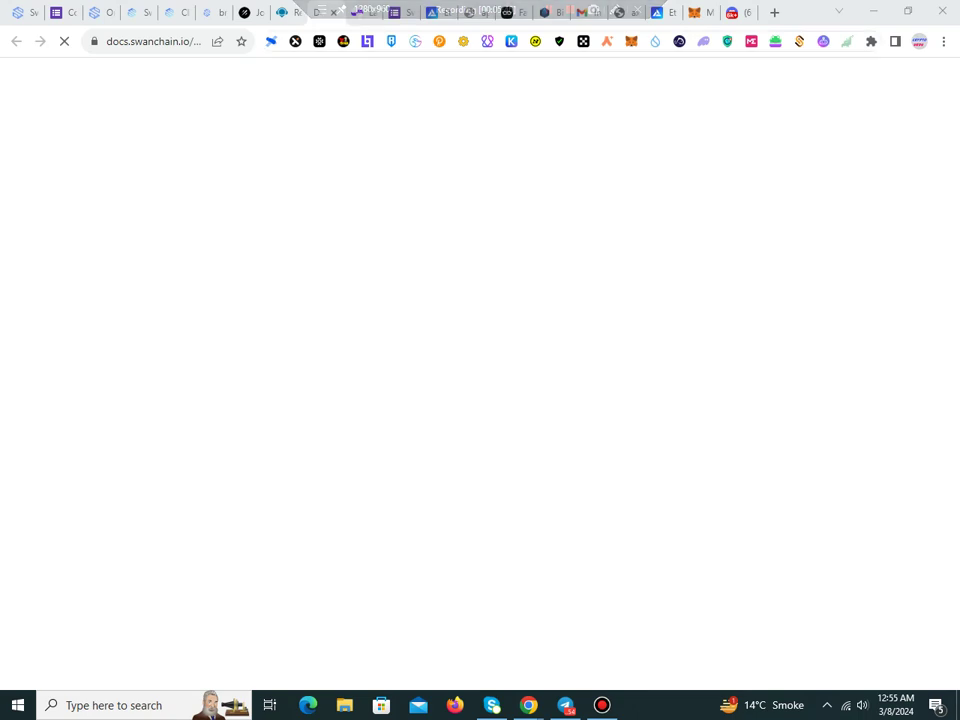
left_click(214, 12)
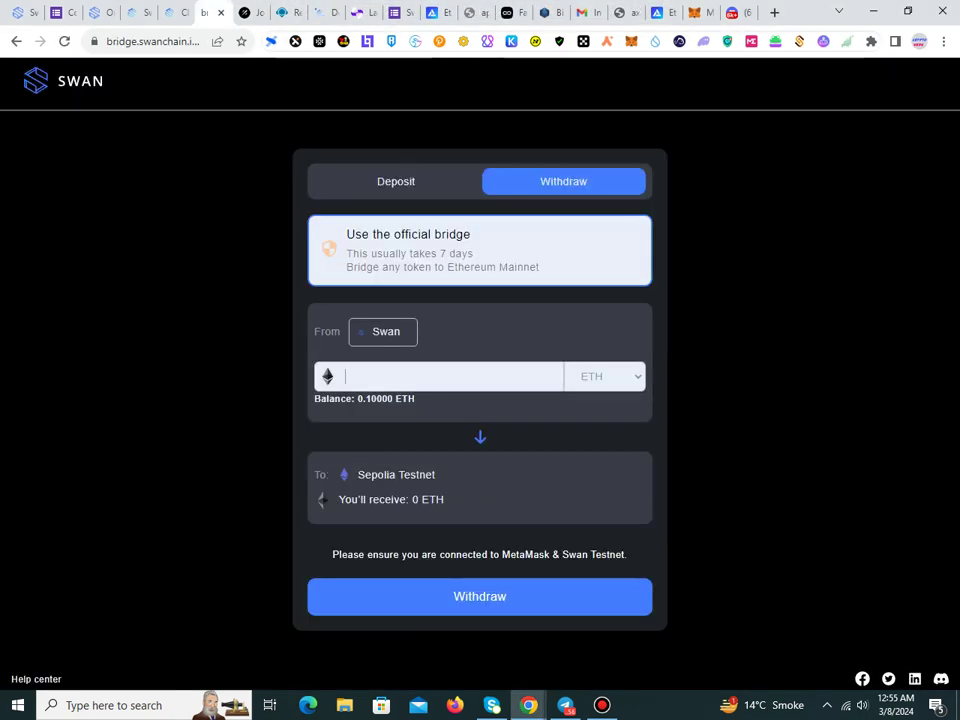
Step: Return to the Swan Saturn Testnet page and open the Lagrange site from its "Try and use dApps" entry
left_click(20, 12)
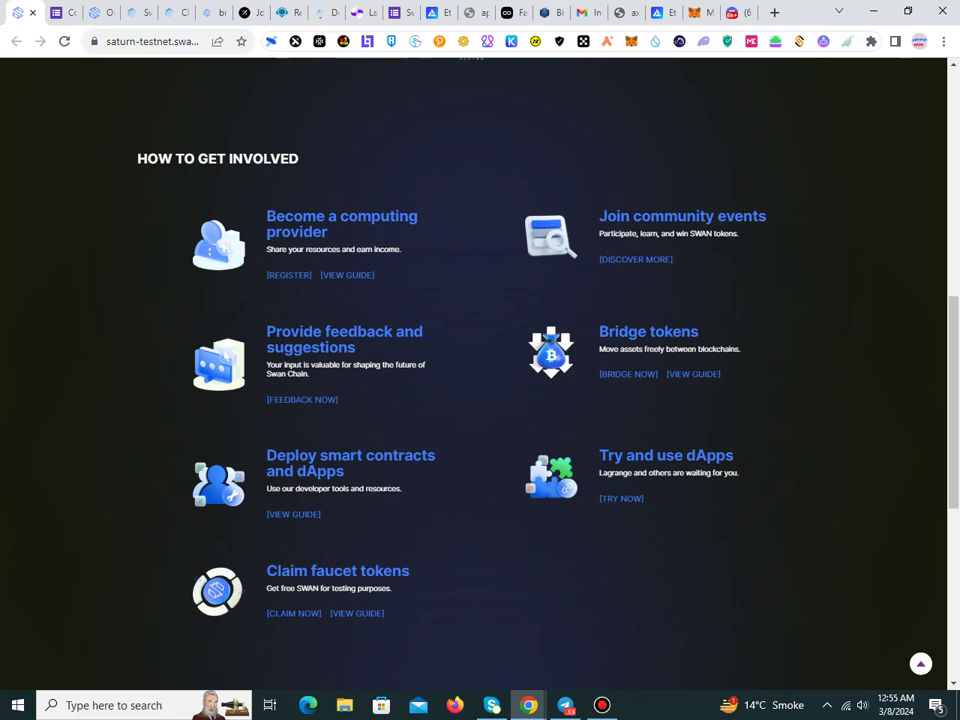
left_click(621, 498)
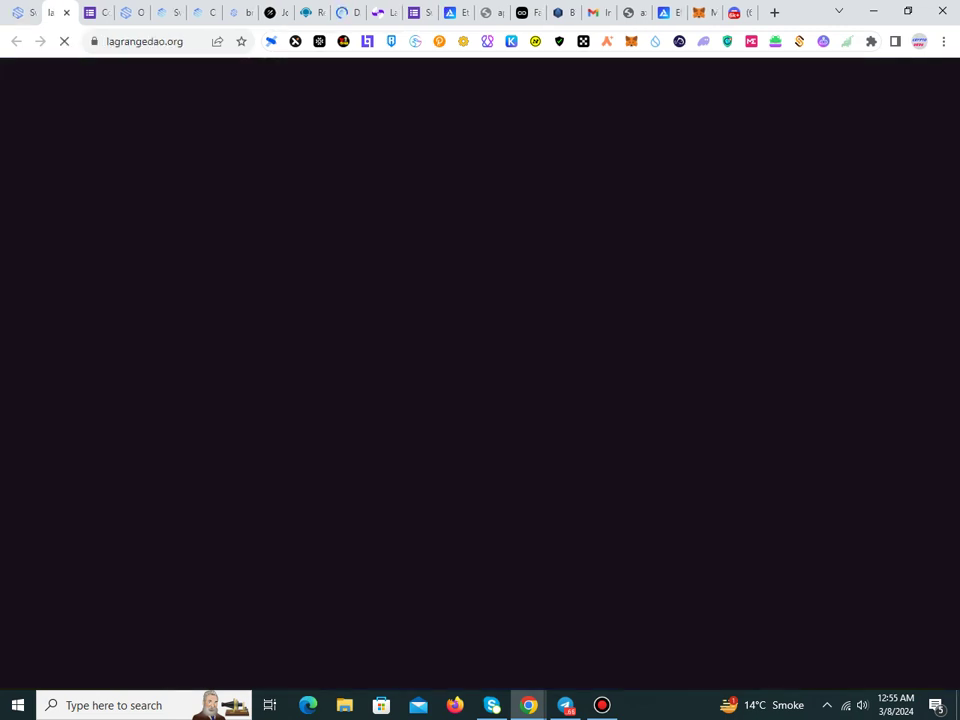